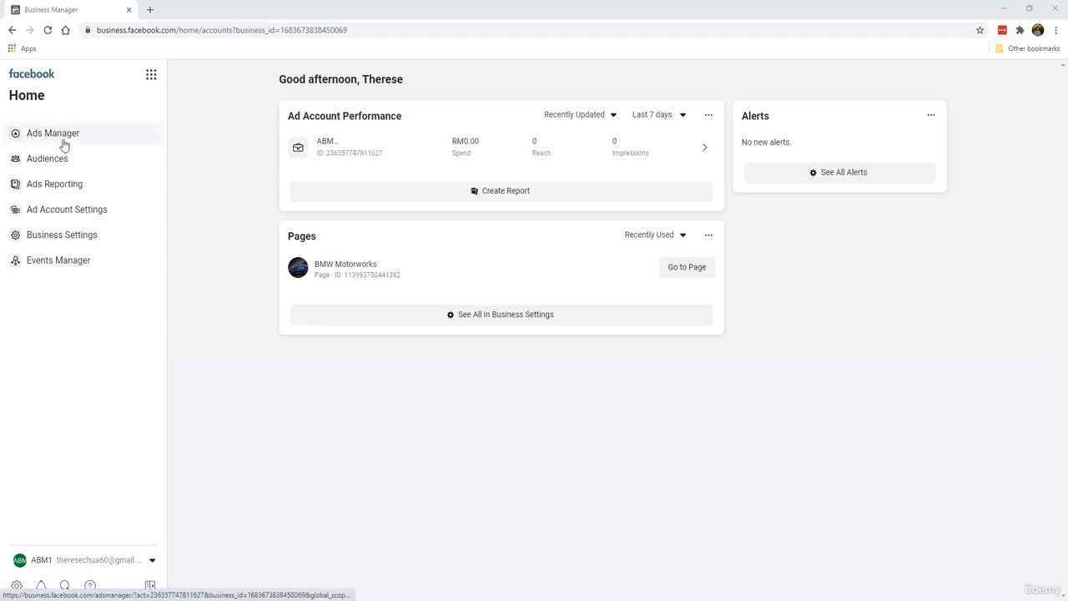
Step: Open the ABM1 ad account's campaigns in Ads Manager and start customizing the table columns
{"action": "left_click", "coordinate": [323, 149]}
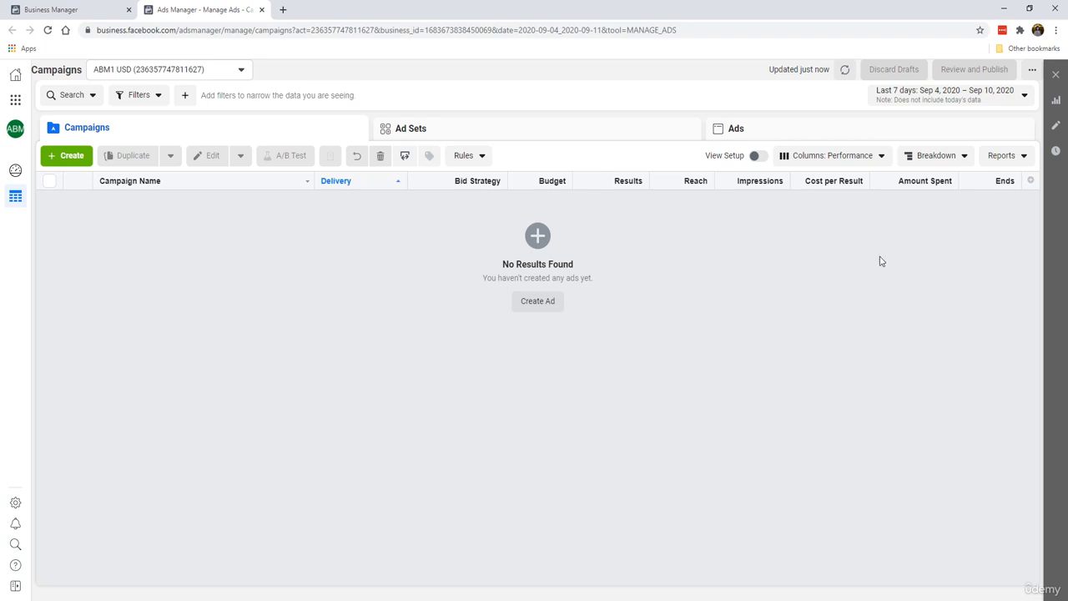
{"action": "left_click", "coordinate": [830, 158]}
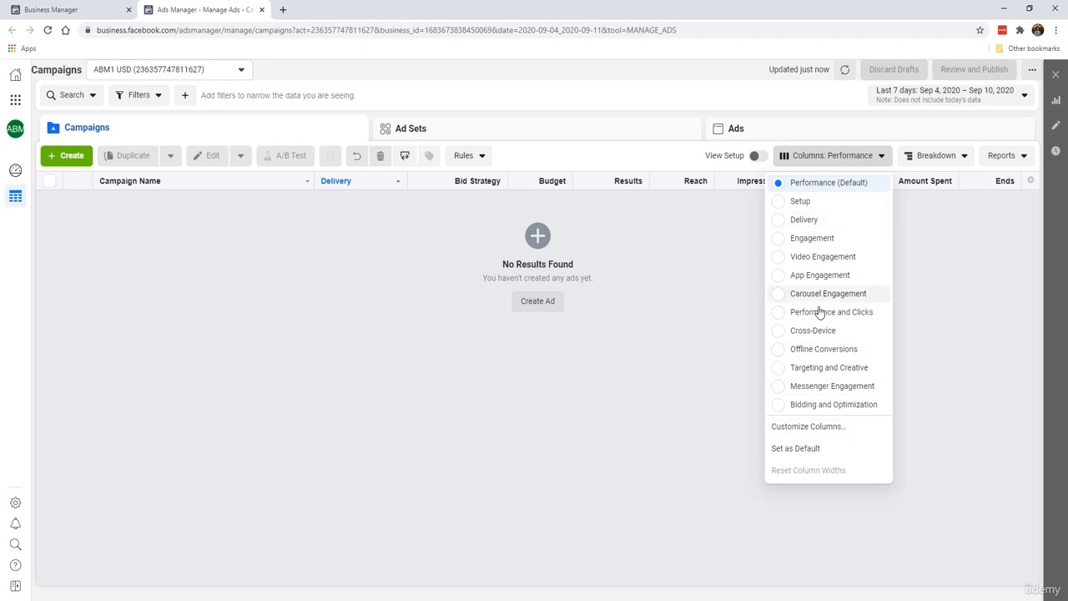
{"action": "left_click", "coordinate": [824, 429]}
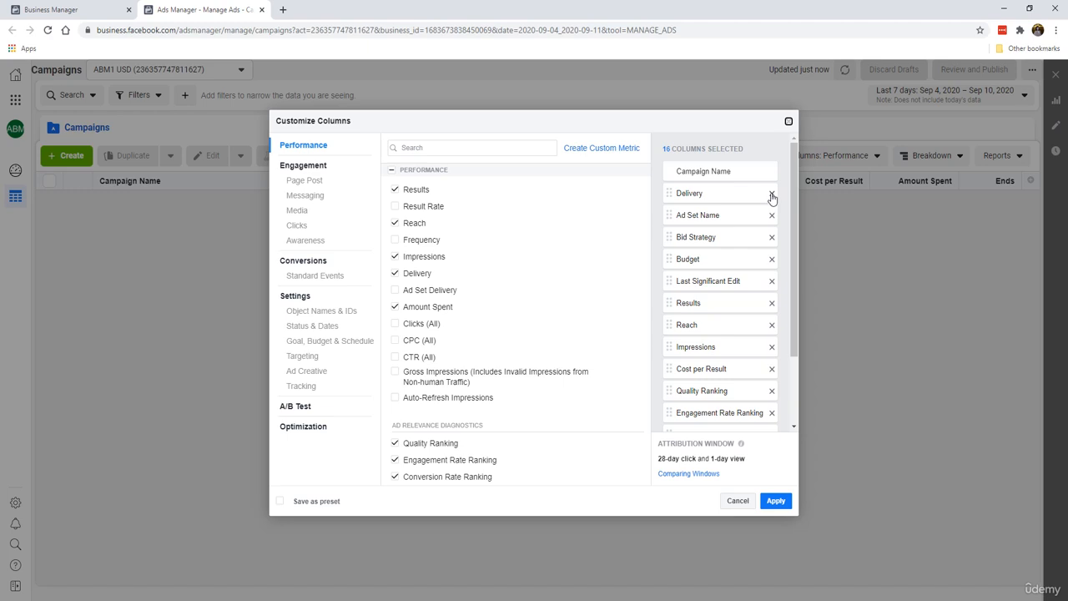
Step: Remove every selected column from the column set except the fixed Campaign Name
{"action": "mouse_move", "coordinate": [636, 232]}
{"action": "left_click", "coordinate": [772, 194]}
{"action": "left_click", "coordinate": [772, 195]}
{"action": "left_click", "coordinate": [772, 195]}
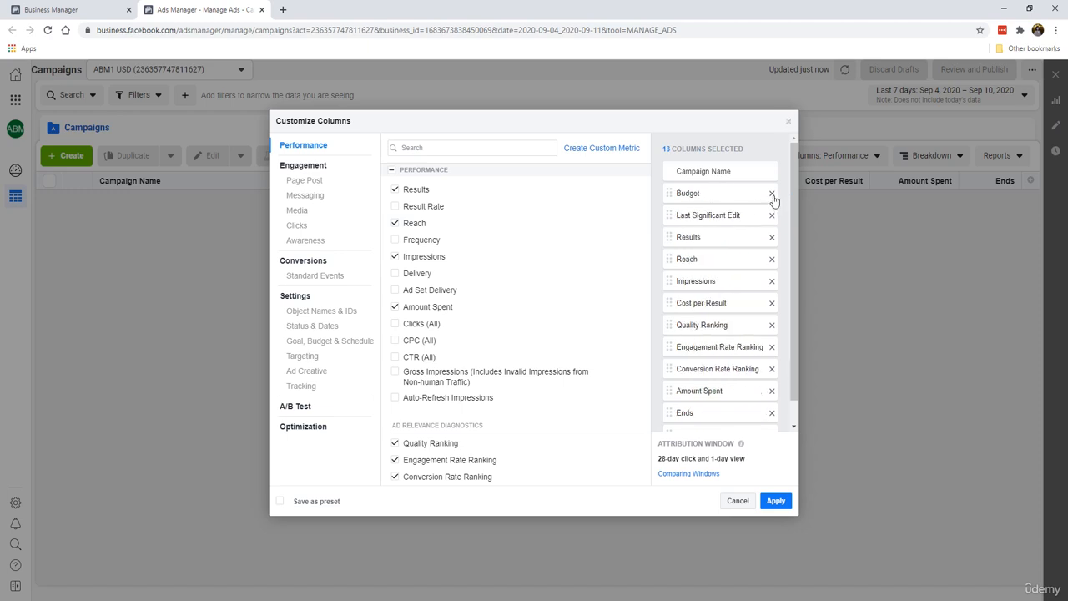
{"action": "left_click", "coordinate": [772, 195]}
{"action": "left_click", "coordinate": [772, 195]}
{"action": "left_click", "coordinate": [782, 194]}
{"action": "left_click", "coordinate": [781, 194]}
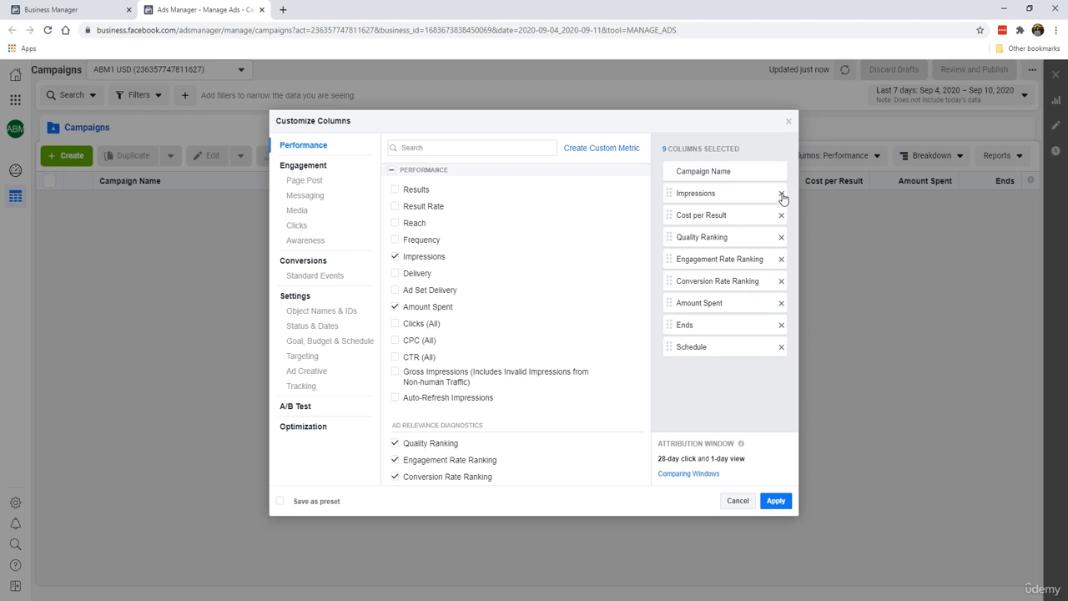
{"action": "left_click", "coordinate": [781, 194]}
{"action": "left_click", "coordinate": [782, 194]}
{"action": "left_click", "coordinate": [781, 193]}
{"action": "left_click", "coordinate": [781, 194]}
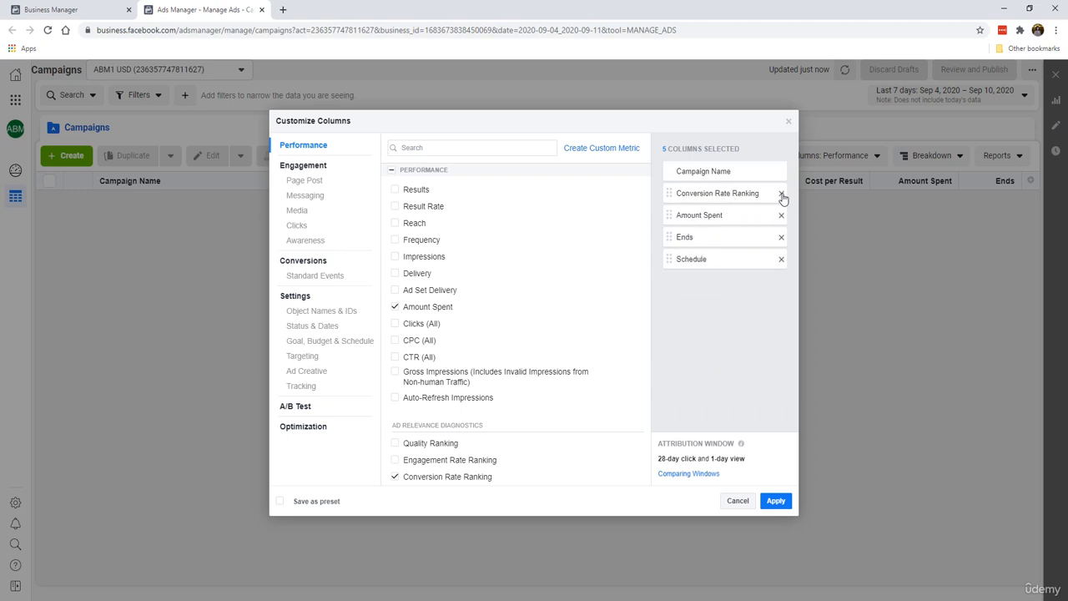
{"action": "left_click", "coordinate": [781, 193]}
{"action": "left_click", "coordinate": [781, 194]}
{"action": "left_click", "coordinate": [781, 193]}
{"action": "left_click", "coordinate": [782, 193]}
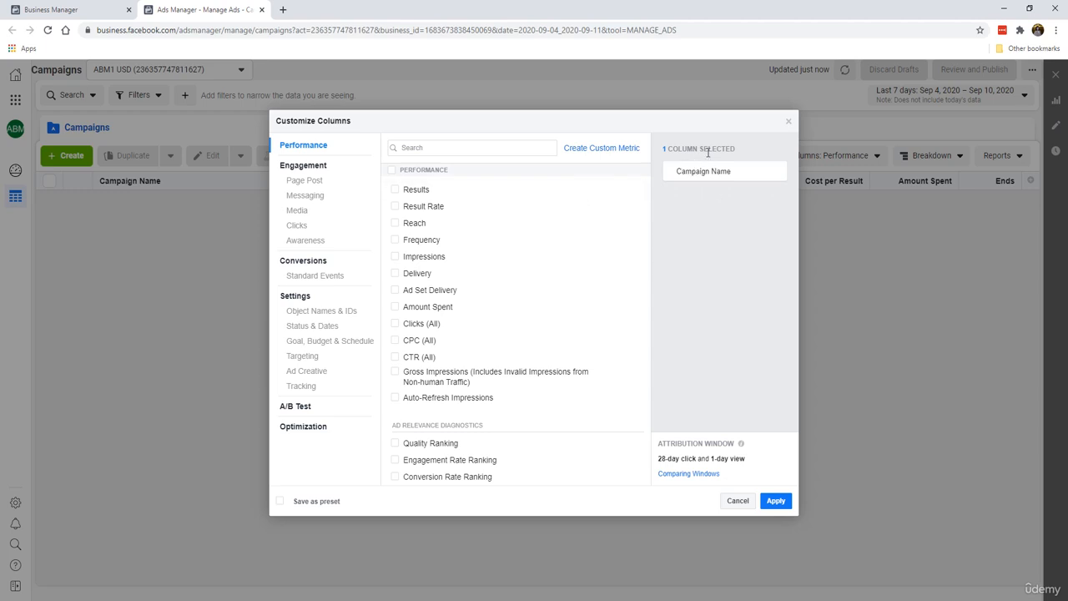
Step: Add Ad Set Delivery from the Performance metrics to the column set
{"action": "mouse_move", "coordinate": [571, 217]}
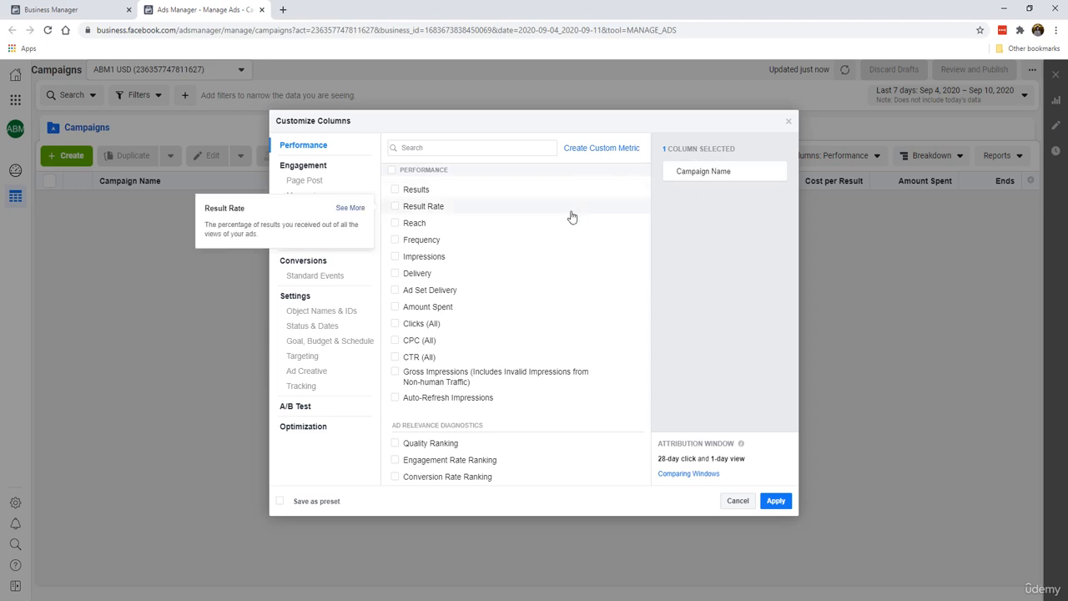
{"action": "left_click", "coordinate": [521, 147]}
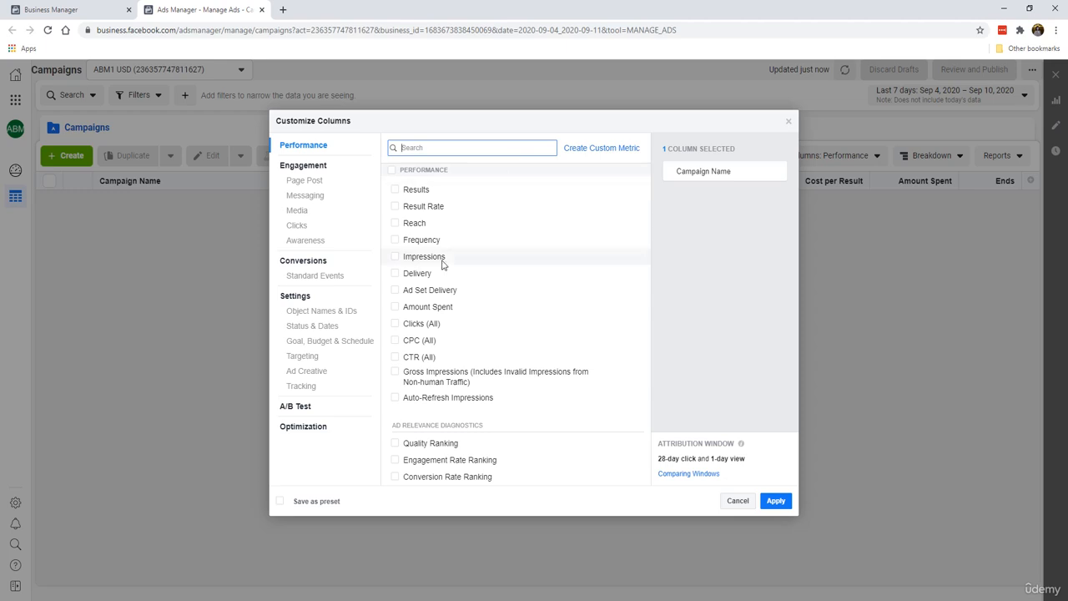
{"action": "left_click", "coordinate": [434, 290]}
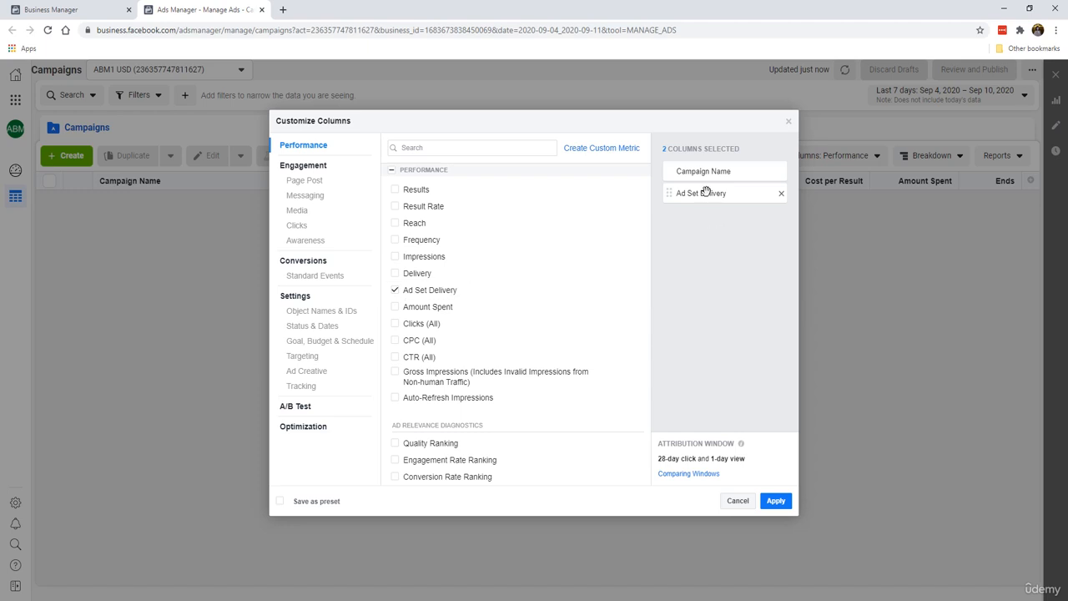
{"action": "left_click", "coordinate": [515, 152]}
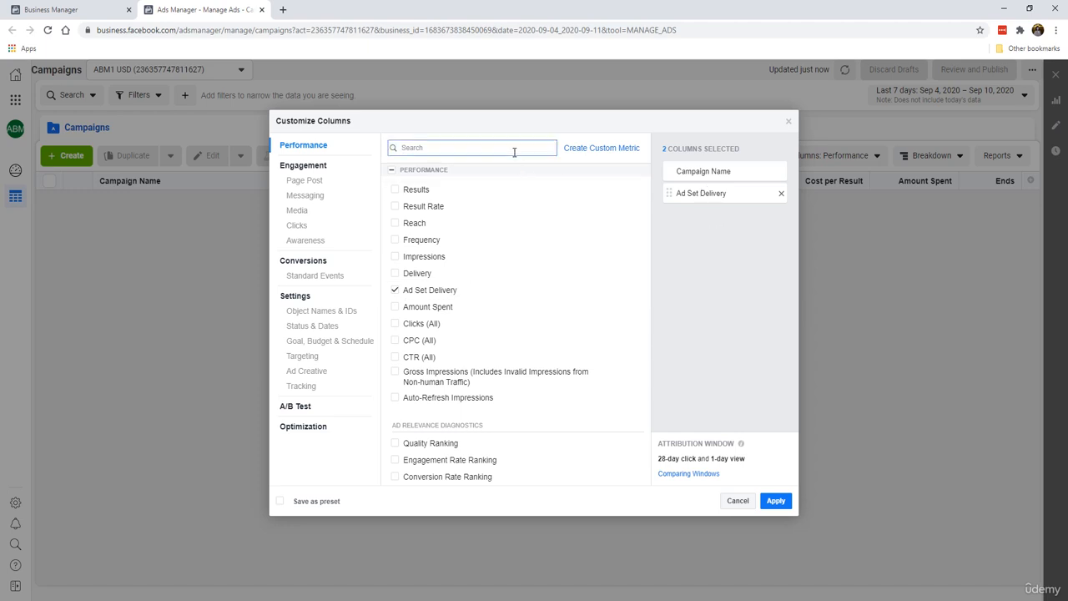
{"action": "type", "text": "bu"}
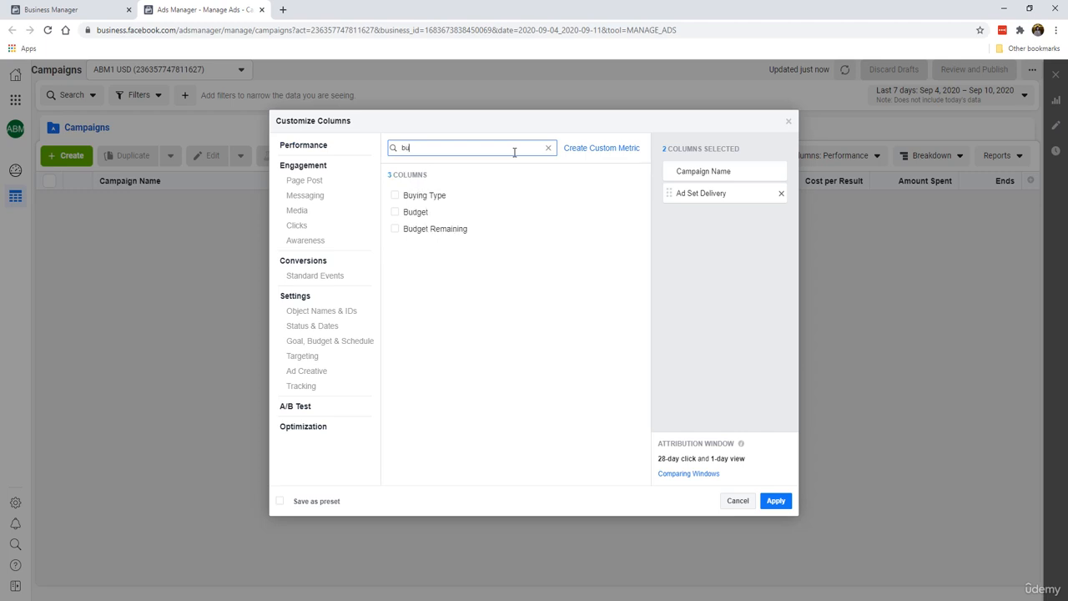
{"action": "key", "text": "BackSpace"}
{"action": "key", "text": "BackSpace"}
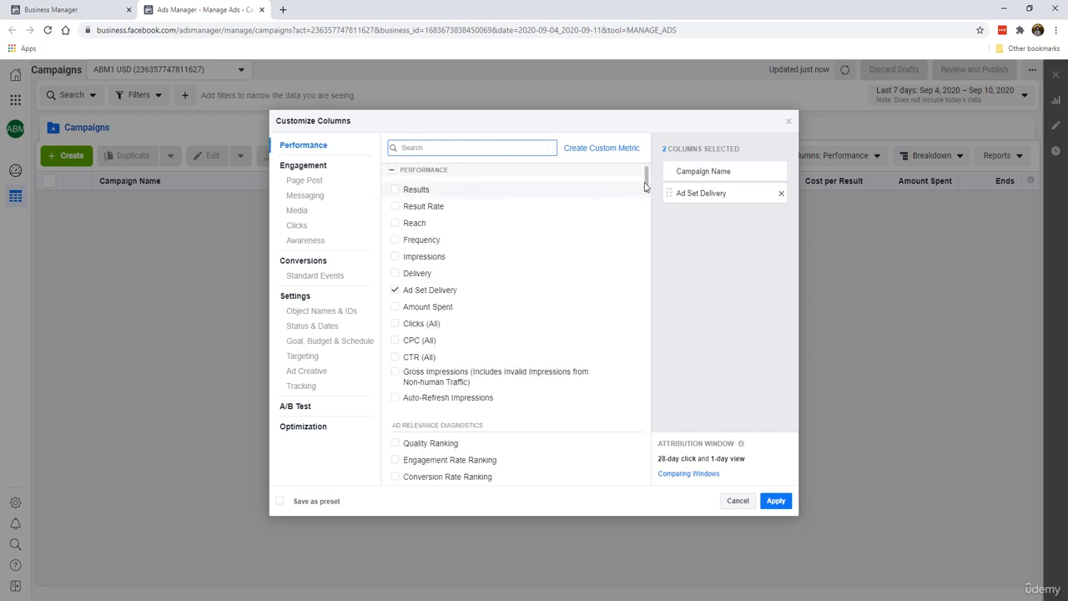
{"action": "scroll", "coordinate": [644, 172], "scroll_direction": "down", "scroll_amount": 15}
{"action": "left_click_drag", "start_coordinate": [638, 309], "coordinate": [644, 168]}
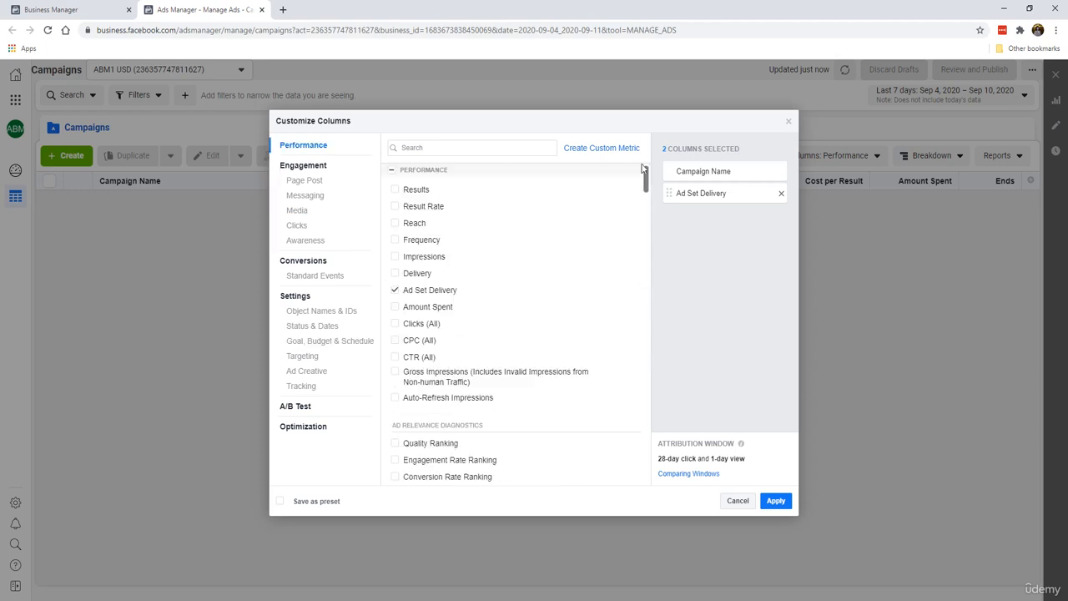
Step: Find the Budget and Amount Spent metrics and add both to the column set
{"action": "left_click", "coordinate": [423, 146]}
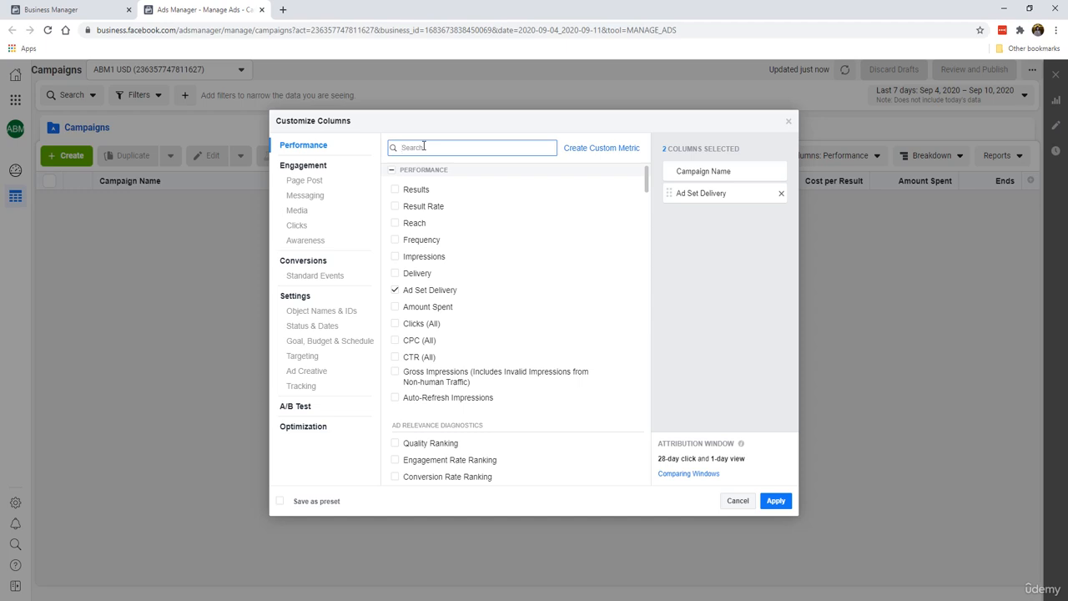
{"action": "type", "text": "budg"}
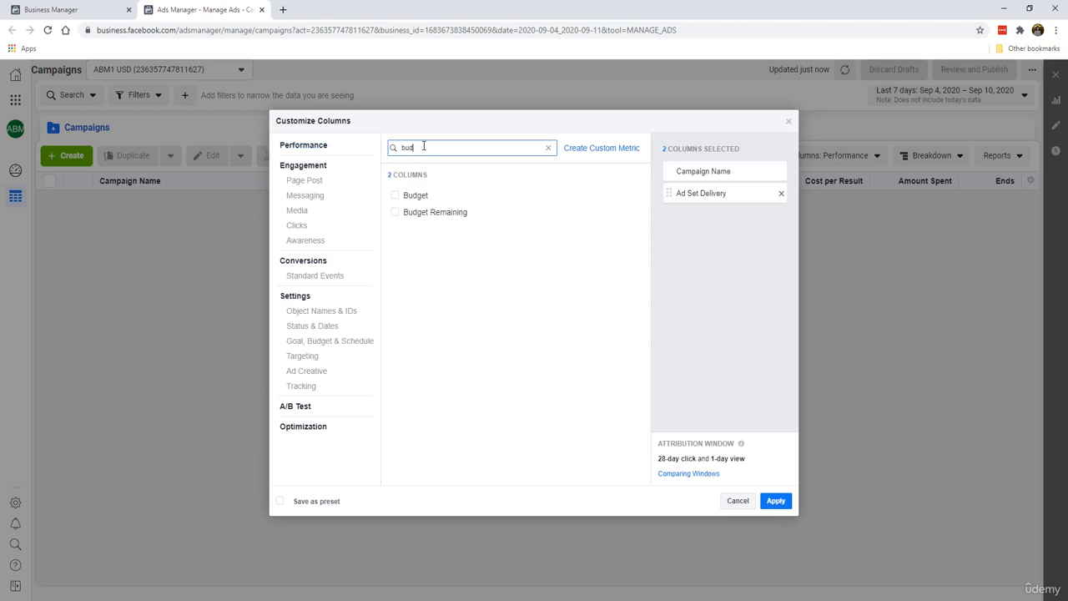
{"action": "left_click", "coordinate": [397, 202]}
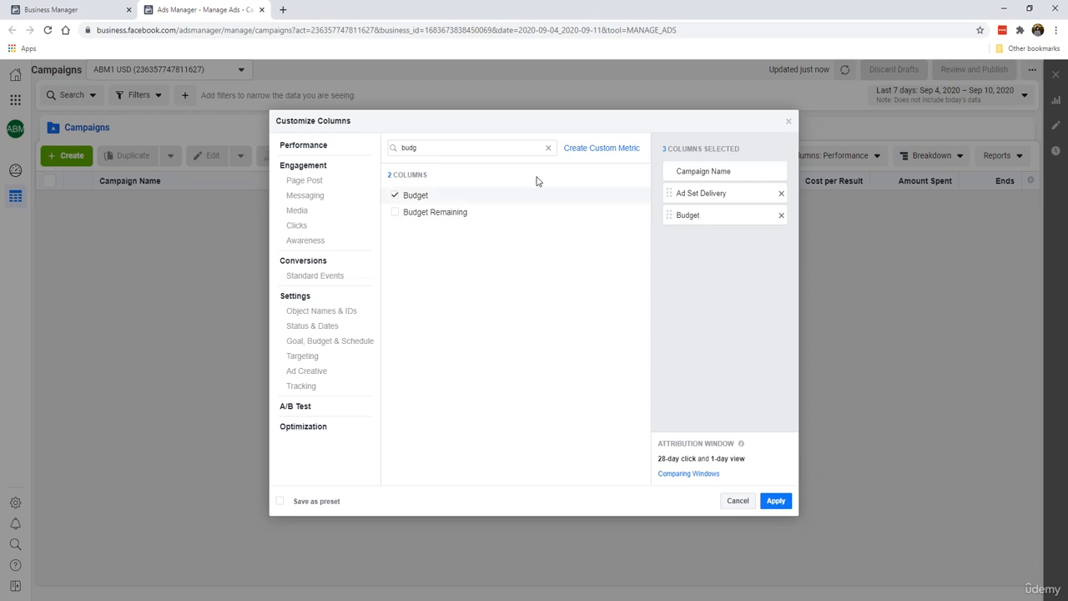
{"action": "double_click", "coordinate": [494, 148]}
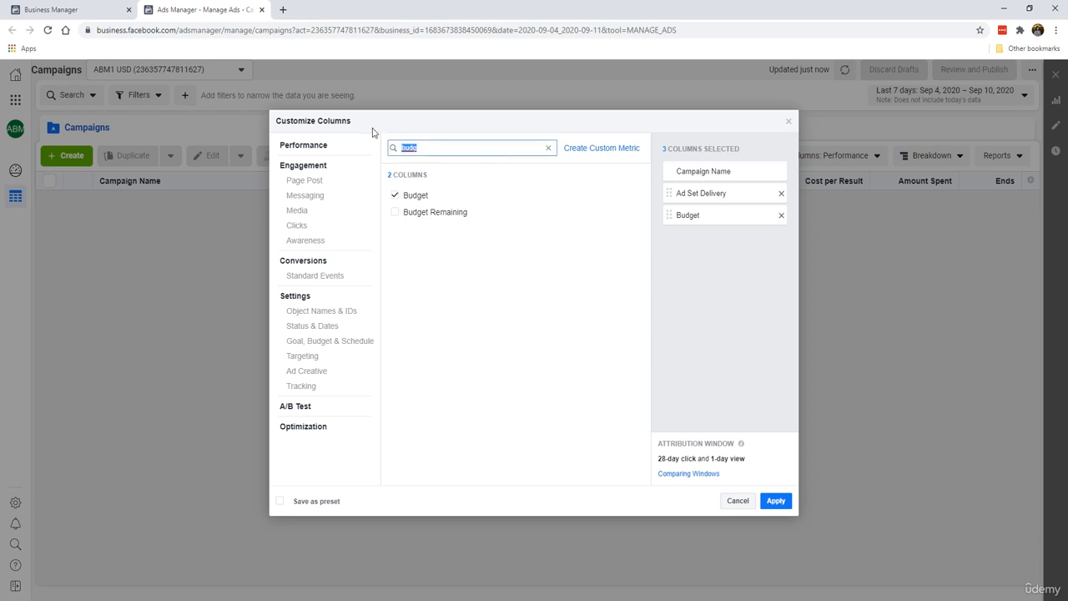
{"action": "key", "text": "BackSpace"}
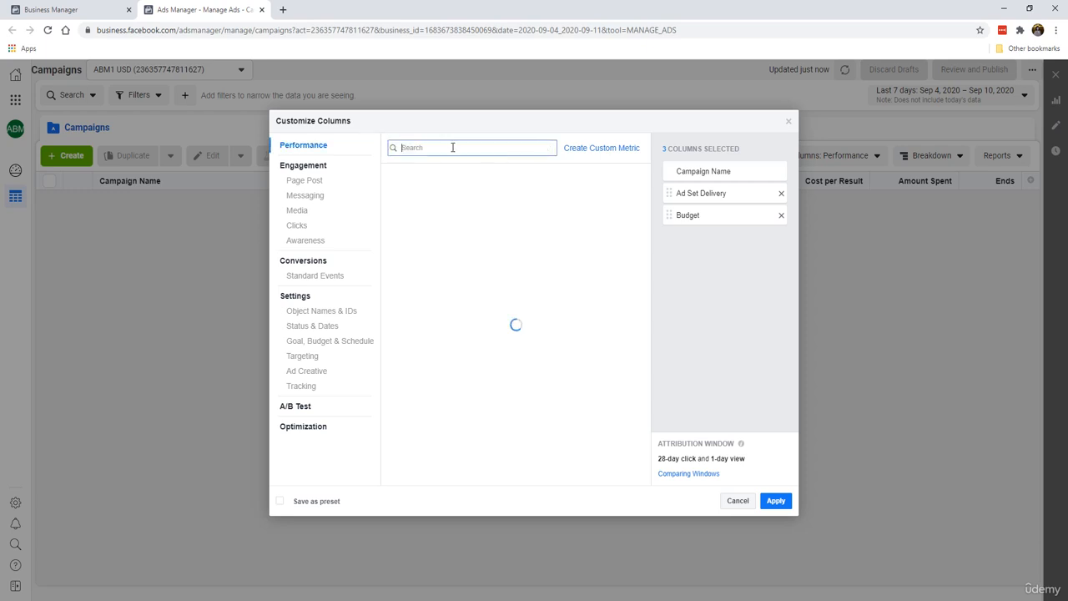
{"action": "type", "text": "amount"}
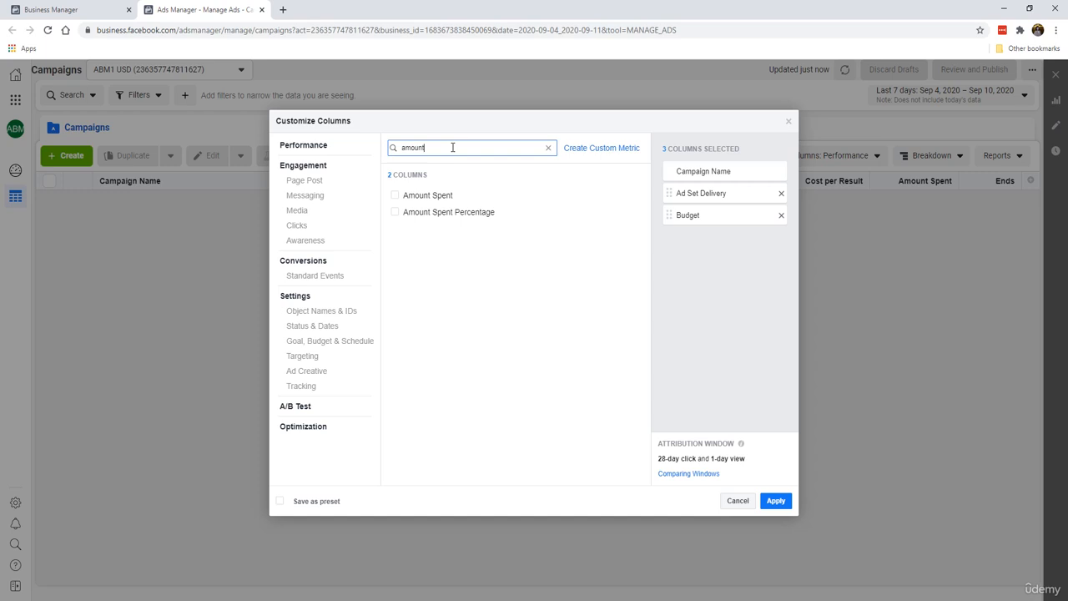
{"action": "left_click", "coordinate": [435, 195]}
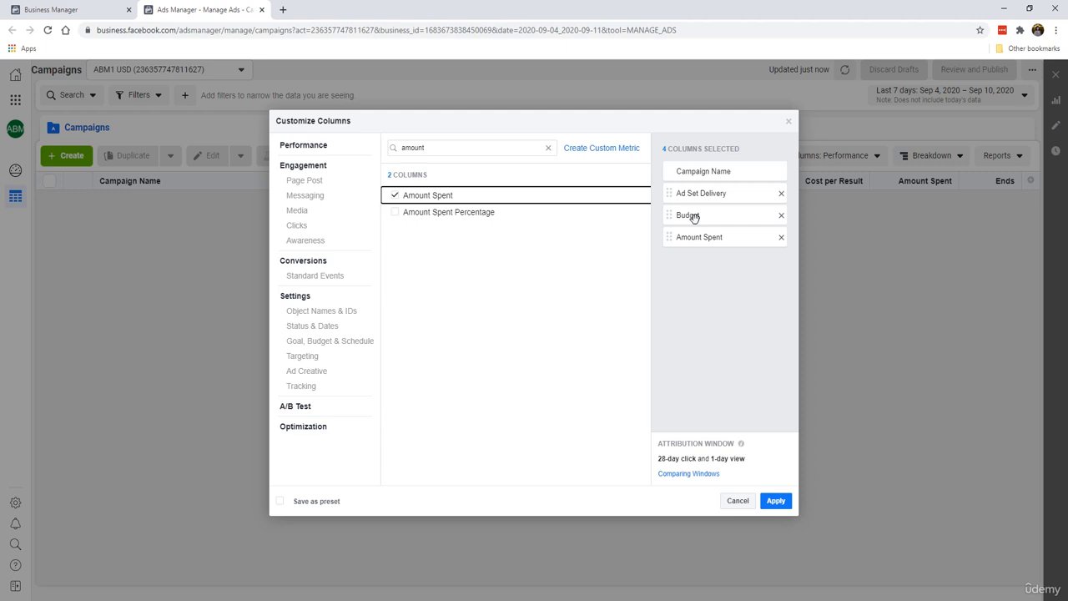
Step: Find the impression metrics and add Impressions and CPM (Cost per 1,000 Impressions) as columns
{"action": "left_click_drag", "start_coordinate": [428, 148], "coordinate": [366, 143]}
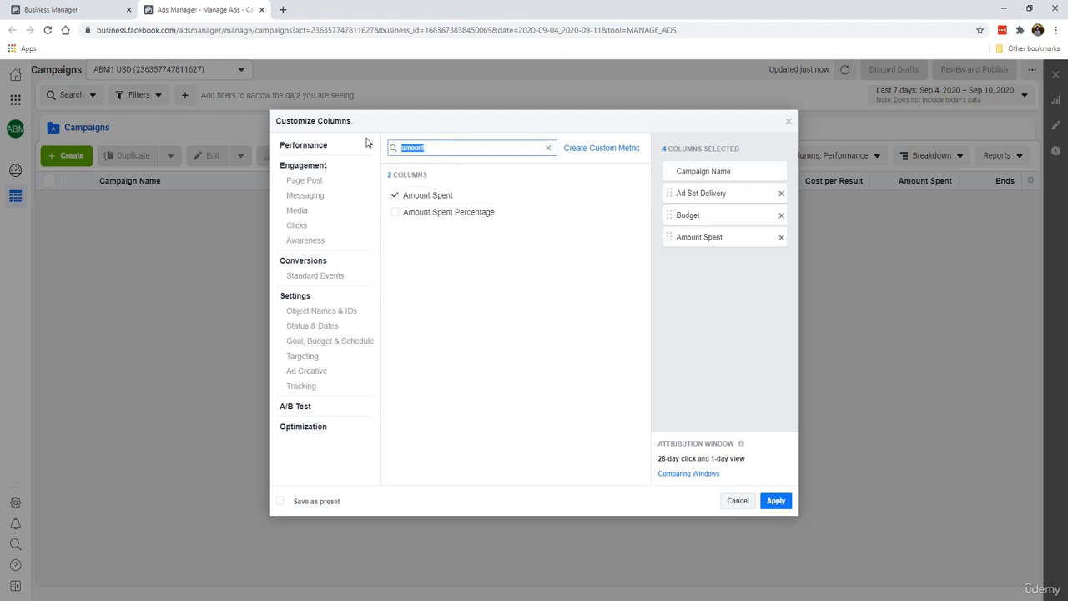
{"action": "key", "text": "BackSpace"}
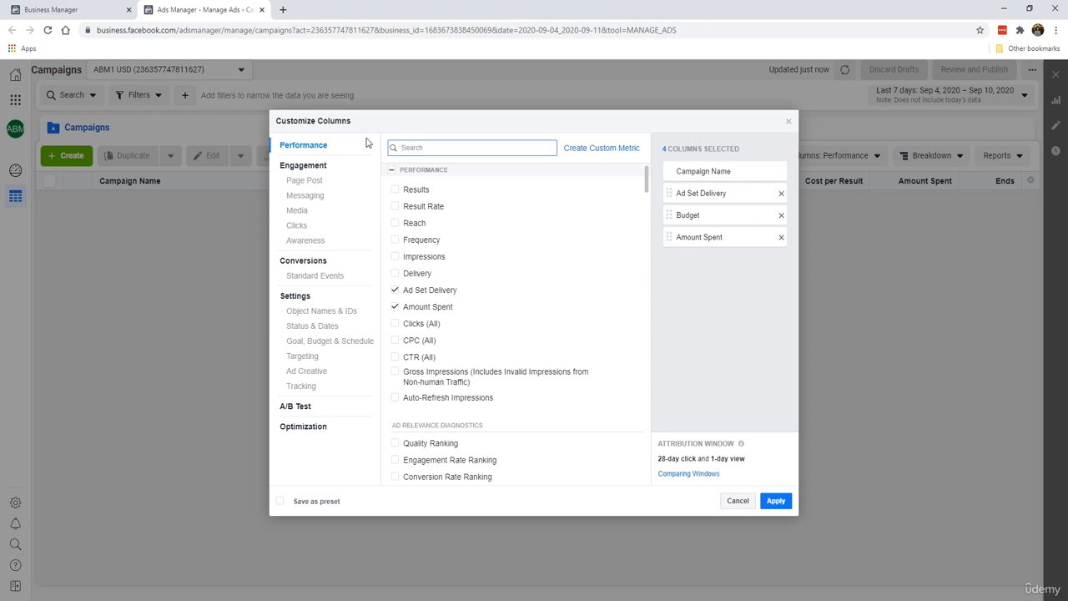
{"action": "type", "text": "impr"}
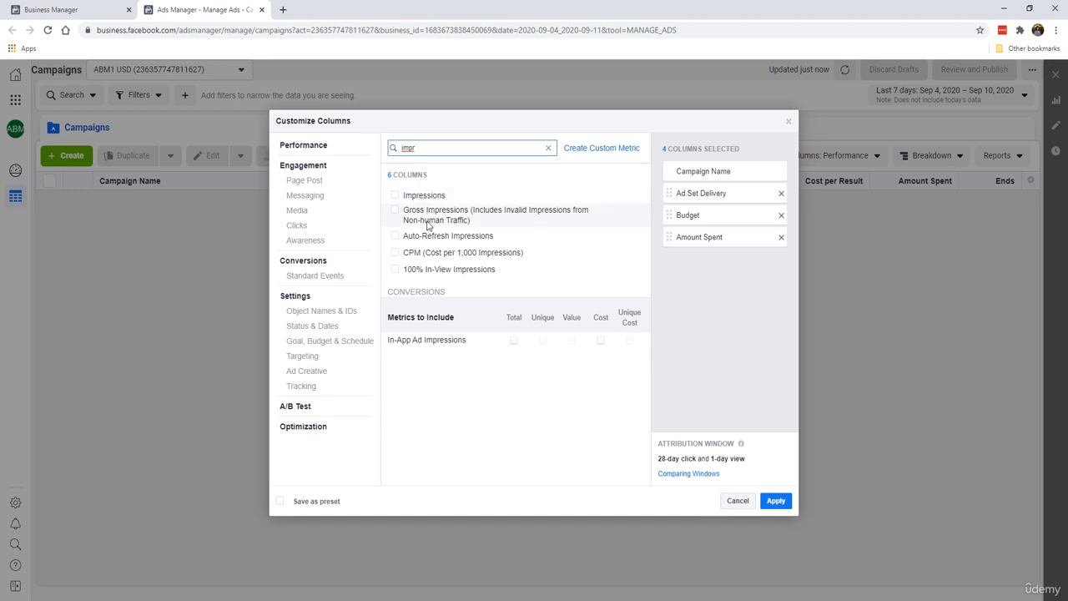
{"action": "left_click", "coordinate": [394, 196]}
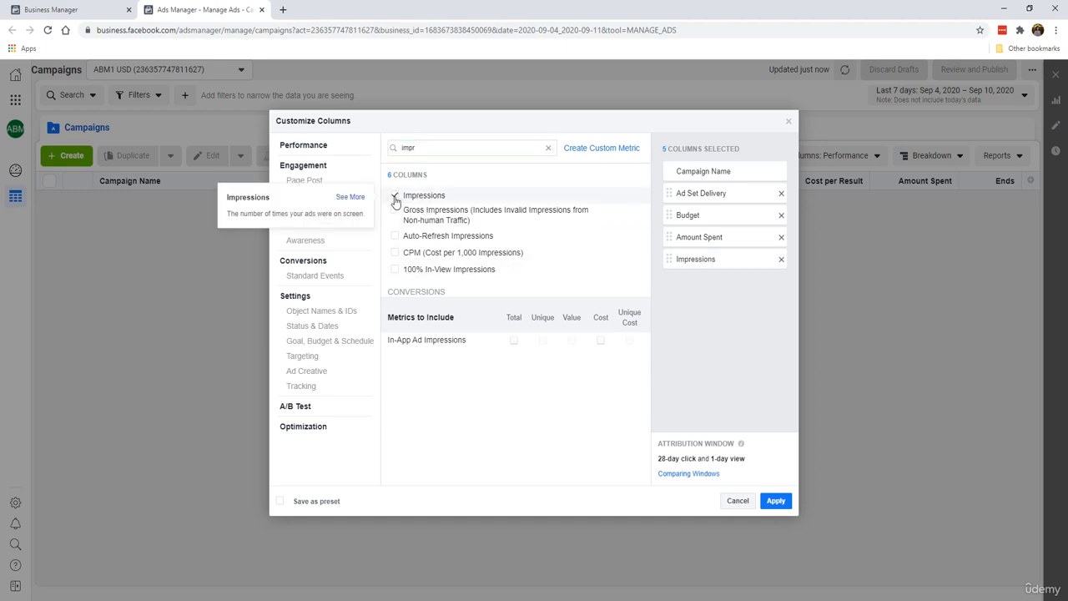
{"action": "left_click", "coordinate": [396, 255]}
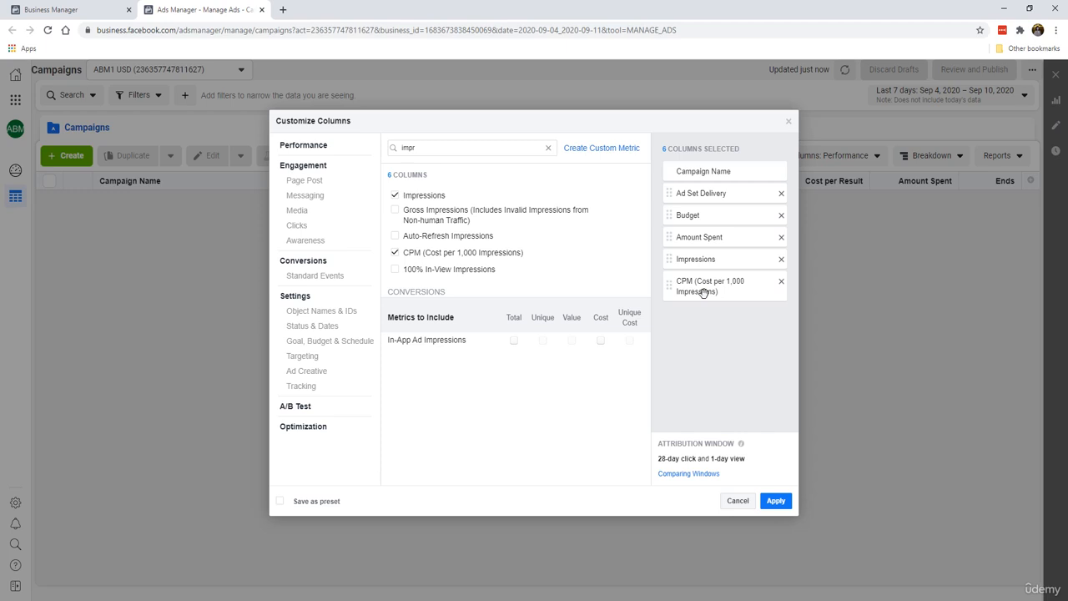
Step: Try out a Reach column placed directly after Amount Spent and remove it again
{"action": "left_click", "coordinate": [548, 148]}
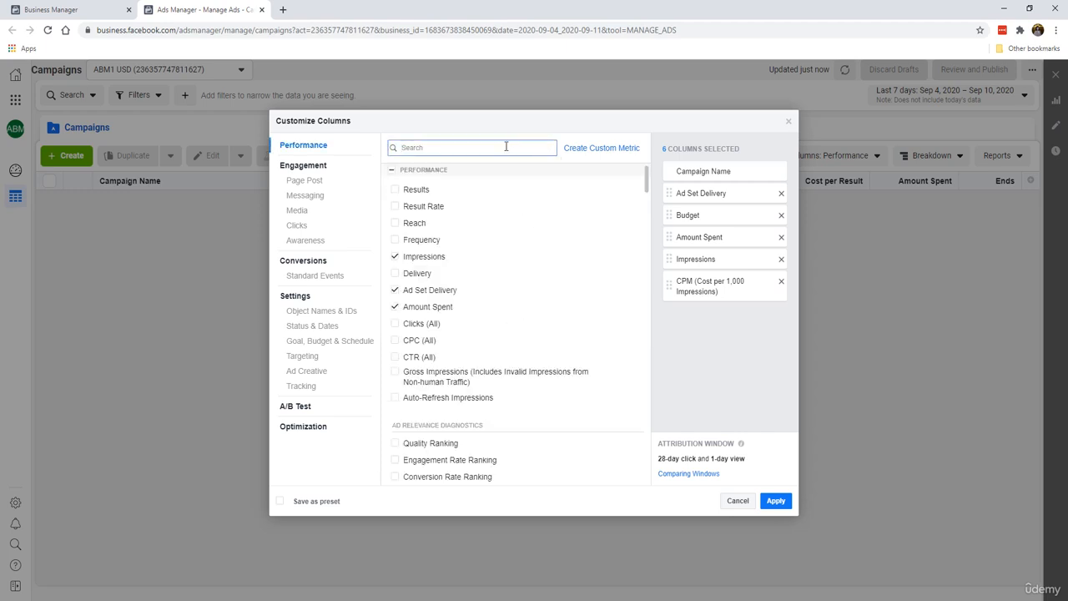
{"action": "type", "text": "reac"}
{"action": "left_click", "coordinate": [470, 196]}
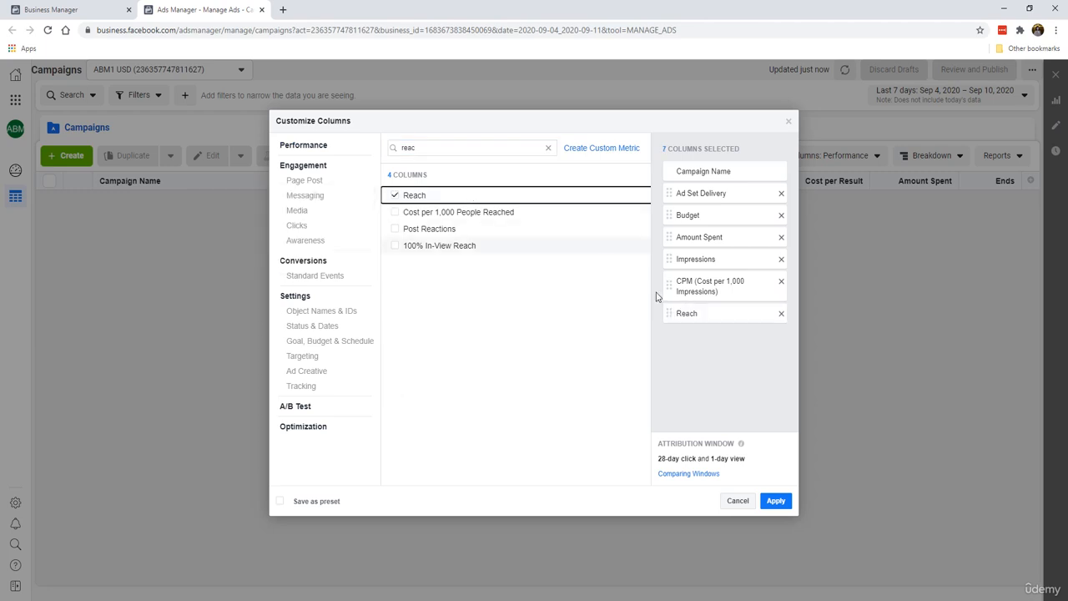
{"action": "left_click_drag", "start_coordinate": [684, 314], "coordinate": [704, 324]}
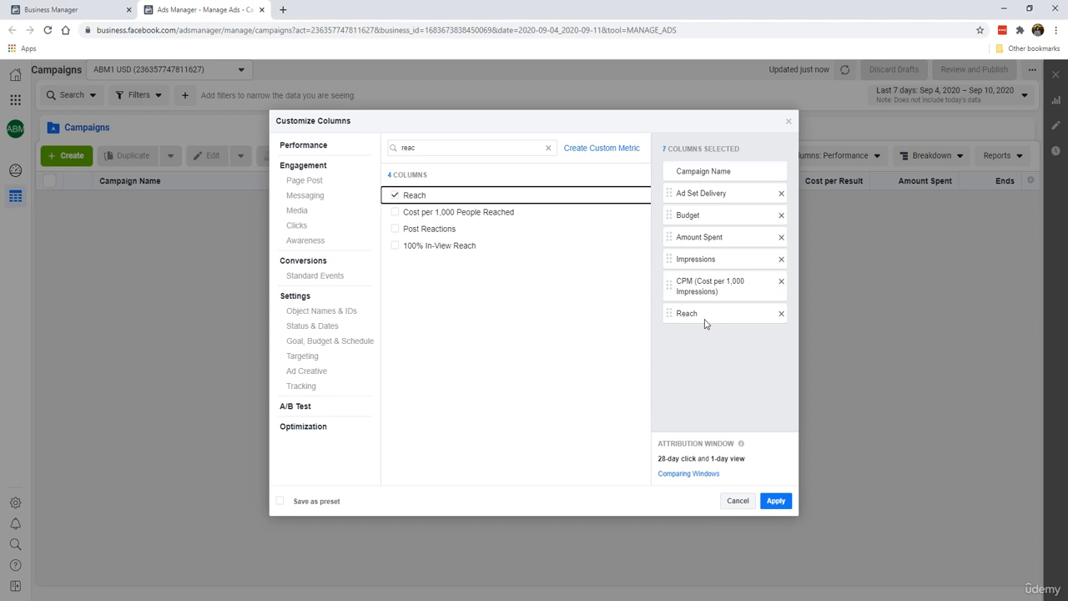
{"action": "left_click_drag", "start_coordinate": [705, 323], "coordinate": [694, 253]}
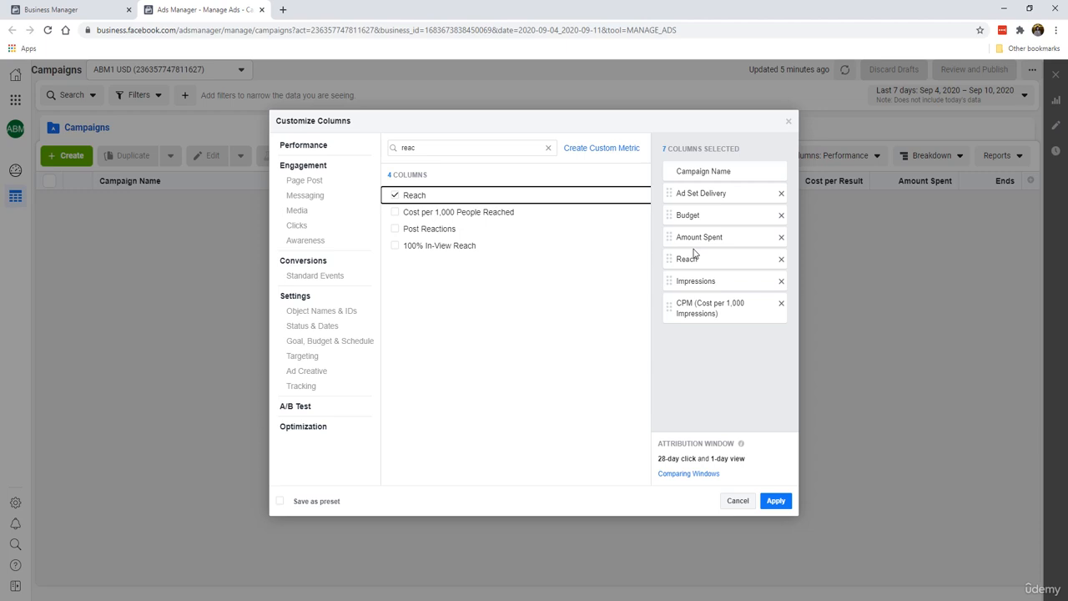
{"action": "left_click", "coordinate": [781, 259]}
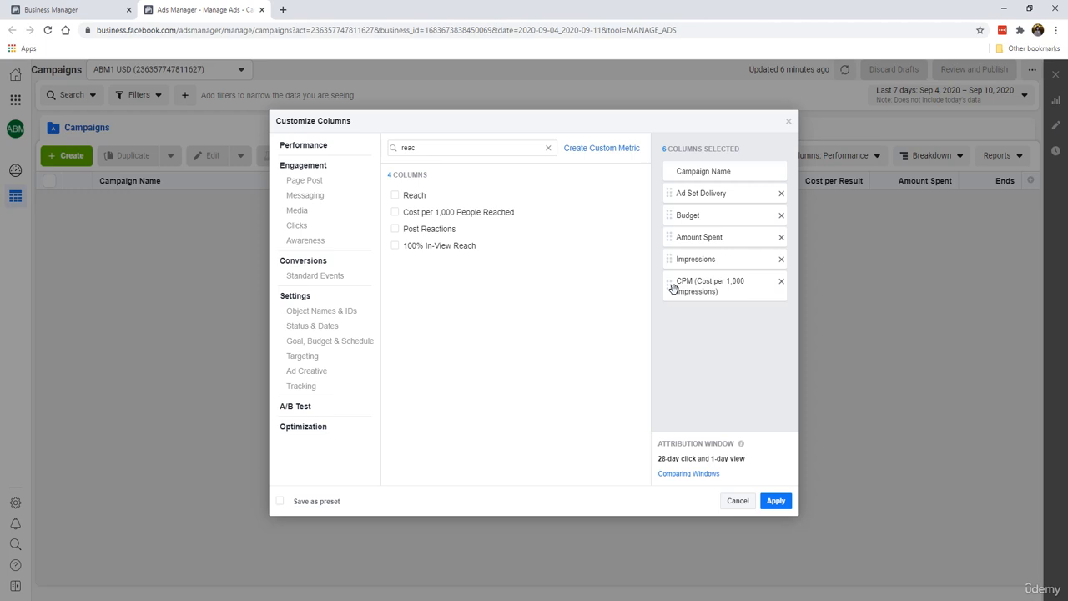
Step: Find the link metrics and add Link Clicks and CPC (Cost per Link Click) as columns
{"action": "left_click", "coordinate": [547, 148]}
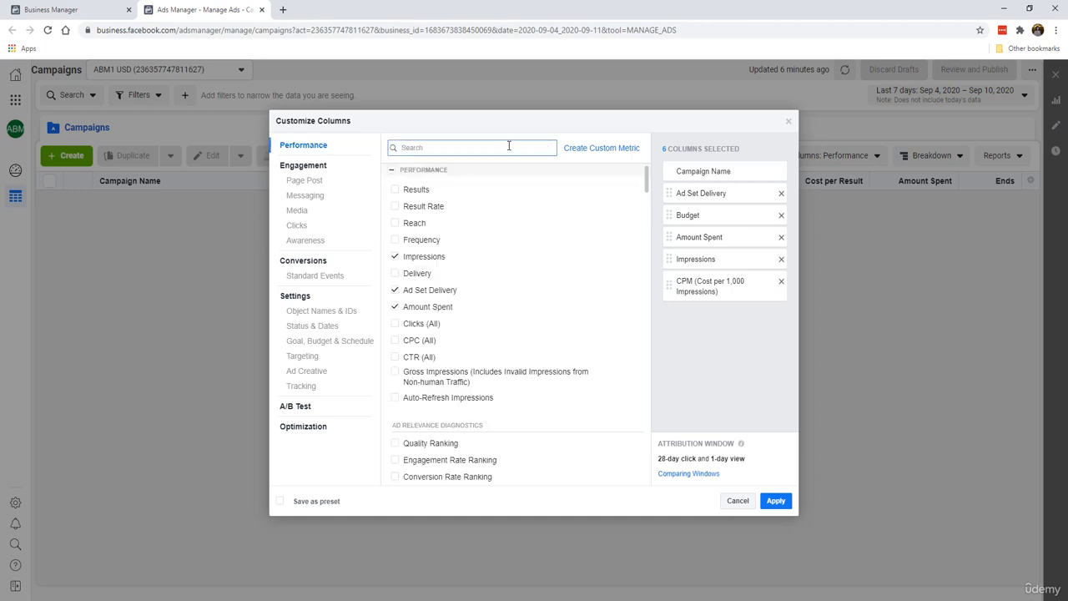
{"action": "type", "text": "link"}
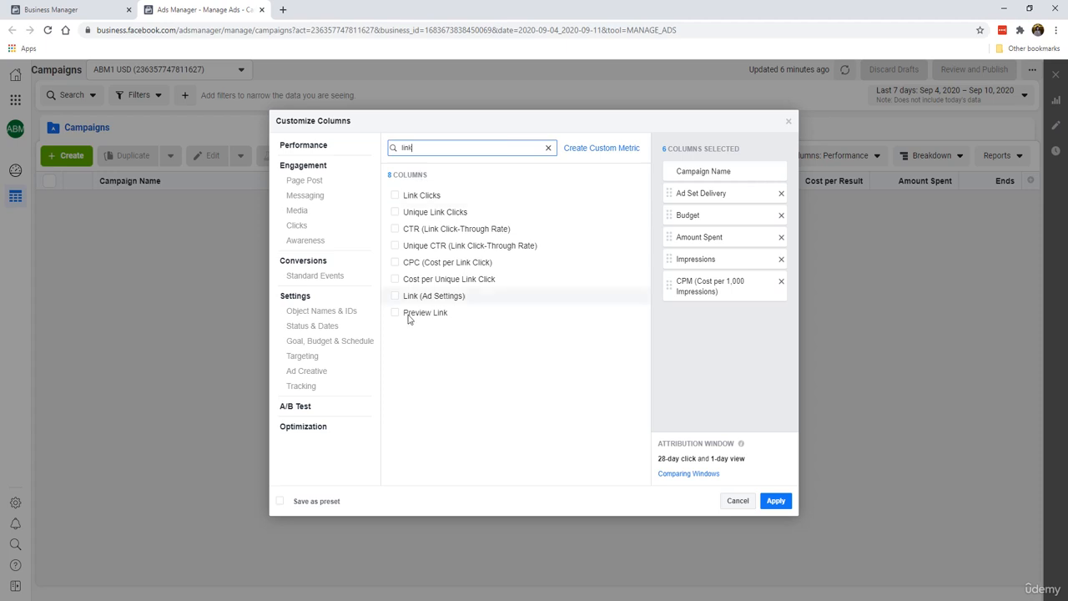
{"action": "left_click", "coordinate": [427, 196]}
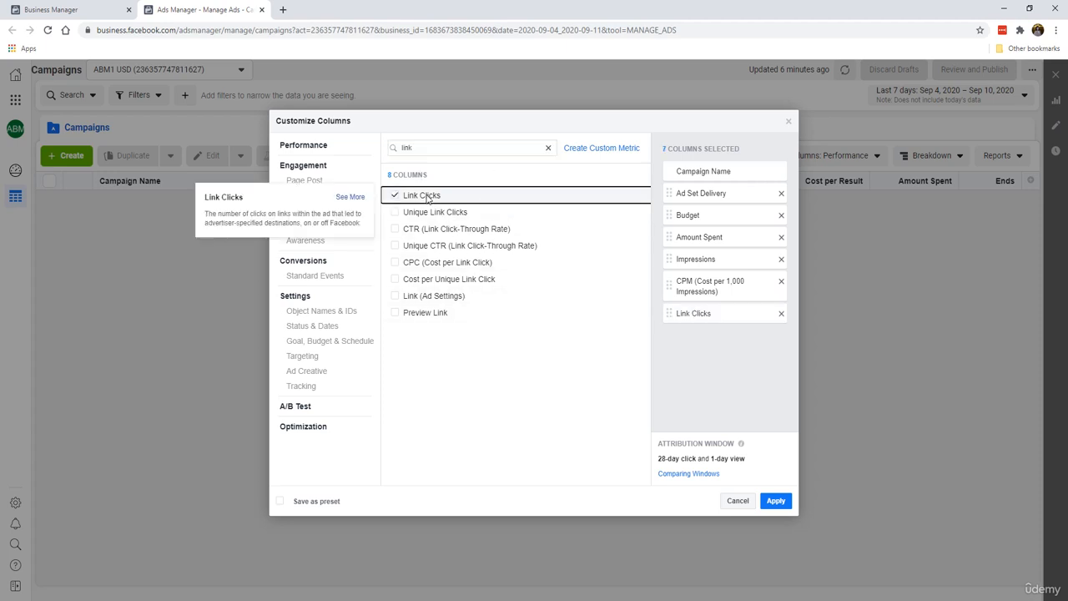
{"action": "left_click", "coordinate": [422, 265]}
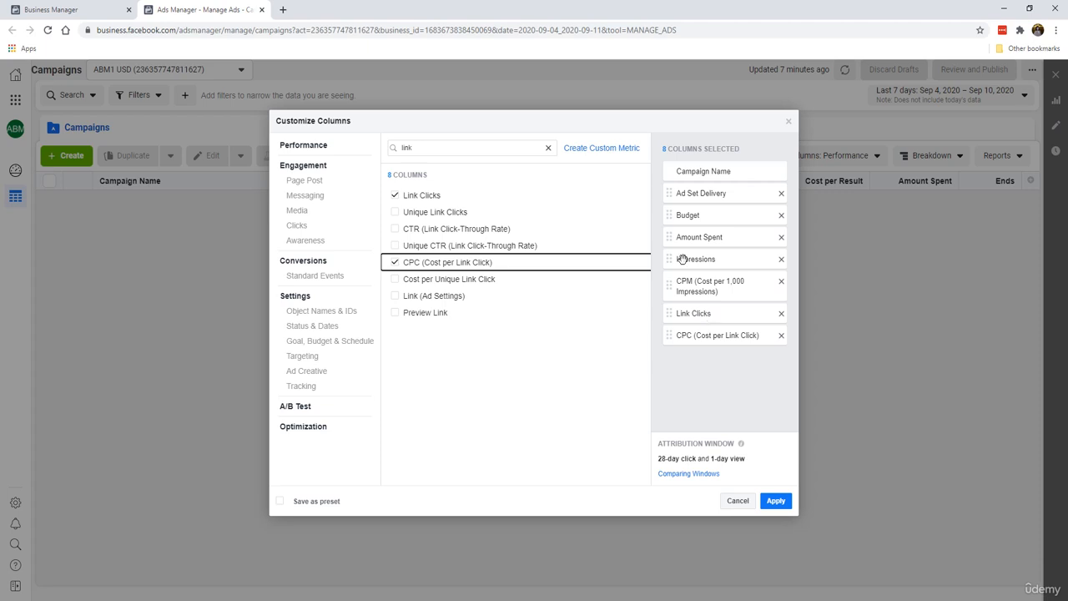
Step: Find the CTR metrics and add CTR (Link Click-Through Rate) and CTR (All) as columns
{"action": "left_click", "coordinate": [549, 147]}
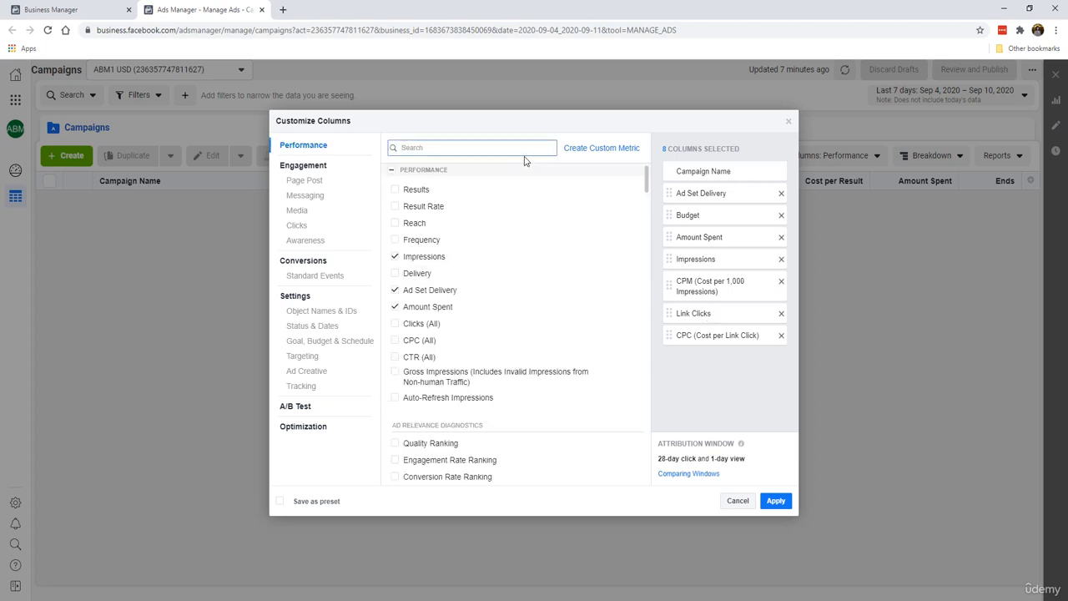
{"action": "type", "text": "ctr"}
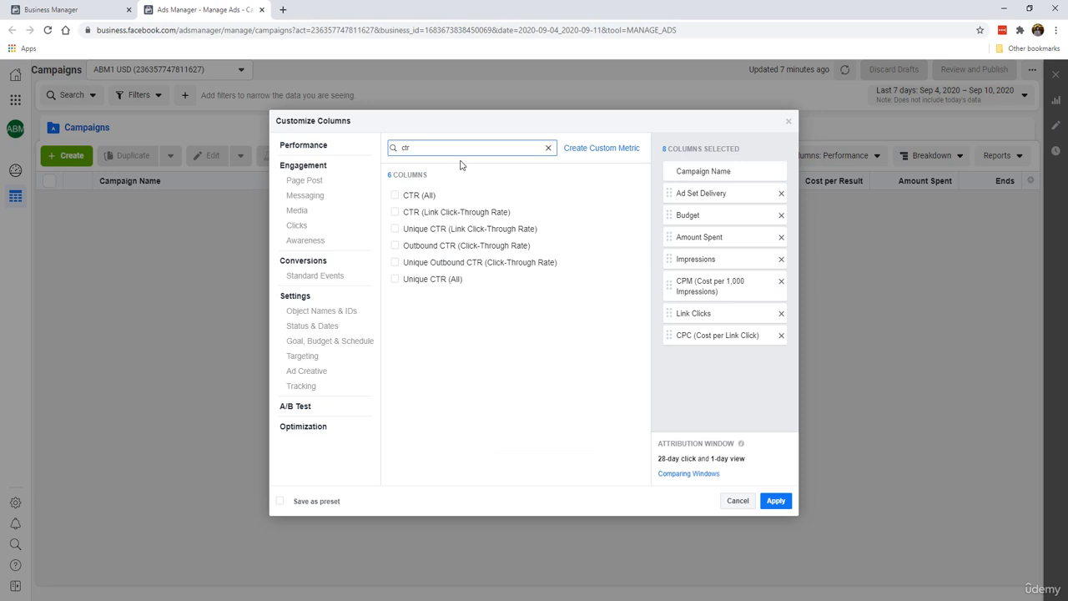
{"action": "left_click", "coordinate": [448, 214]}
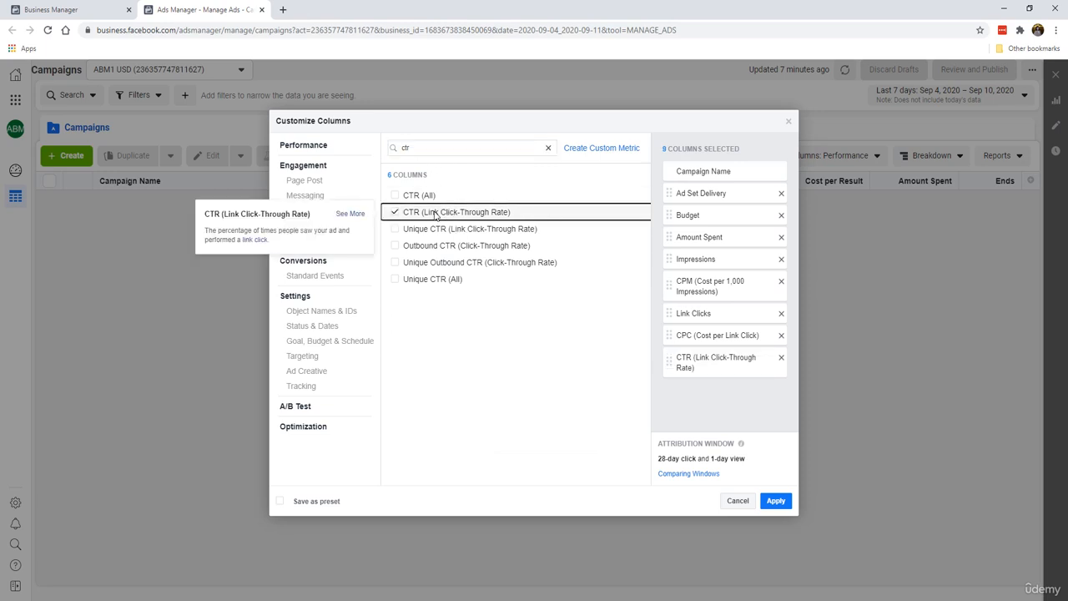
{"action": "left_click", "coordinate": [419, 195]}
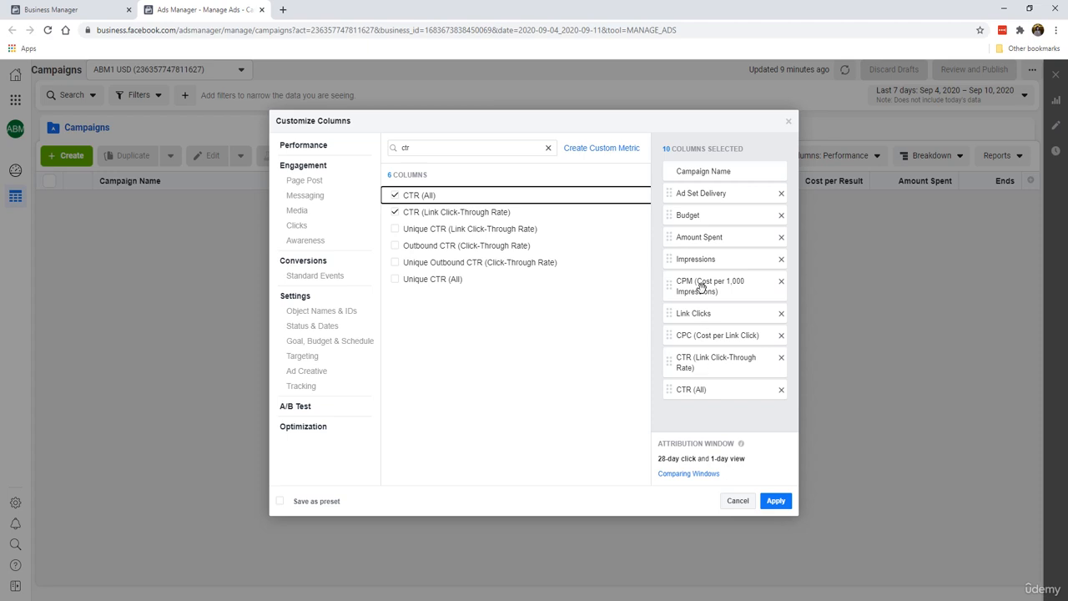
Step: Find the lead metrics and add the total and the cost of Leads as columns
{"action": "double_click", "coordinate": [468, 148]}
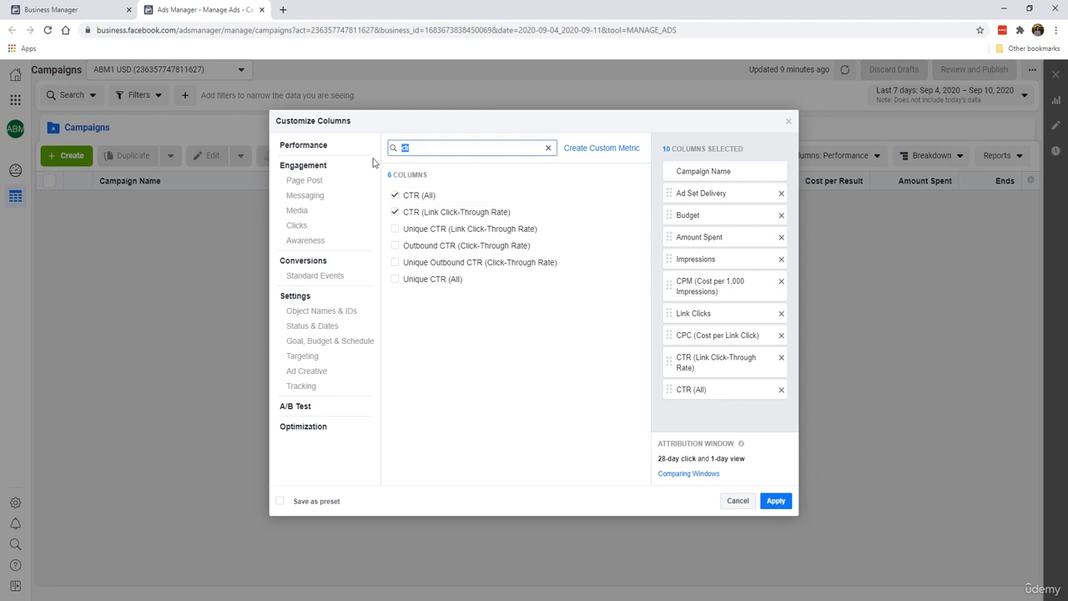
{"action": "key", "text": "BackSpace"}
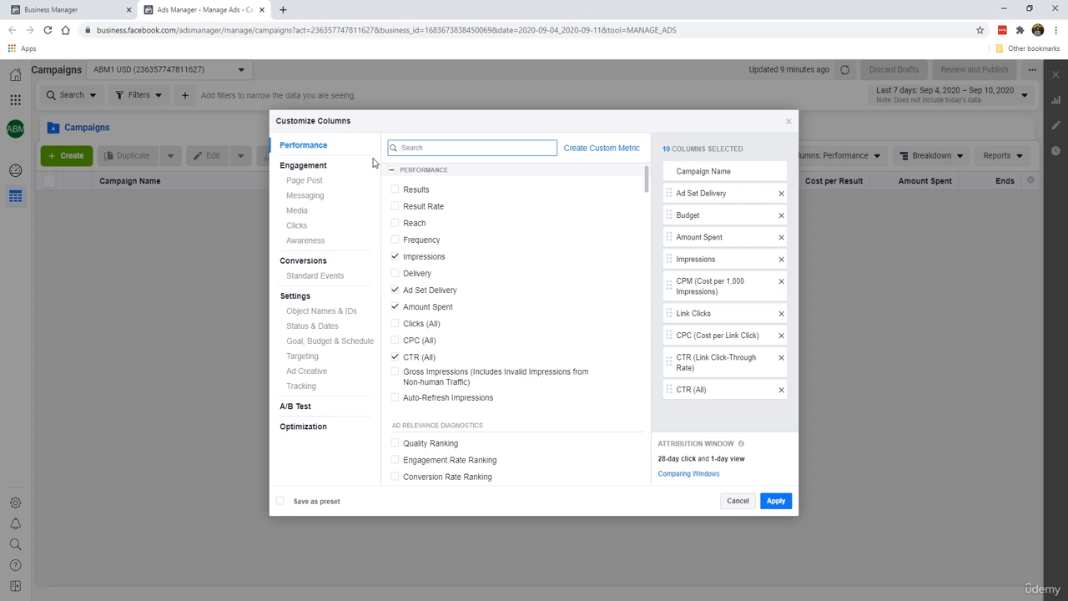
{"action": "type", "text": "lead"}
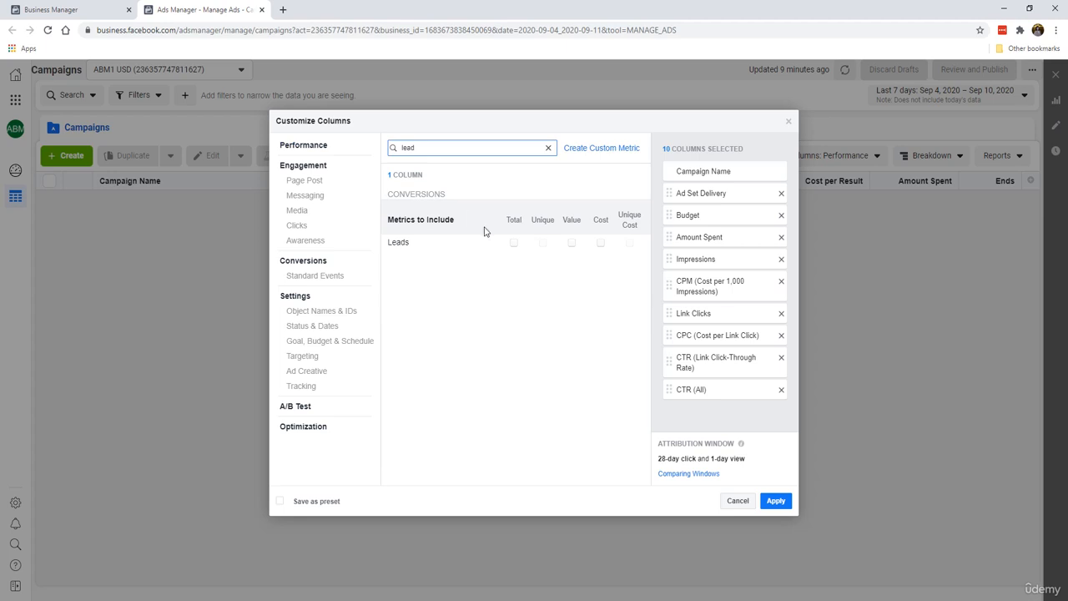
{"action": "left_click", "coordinate": [515, 243]}
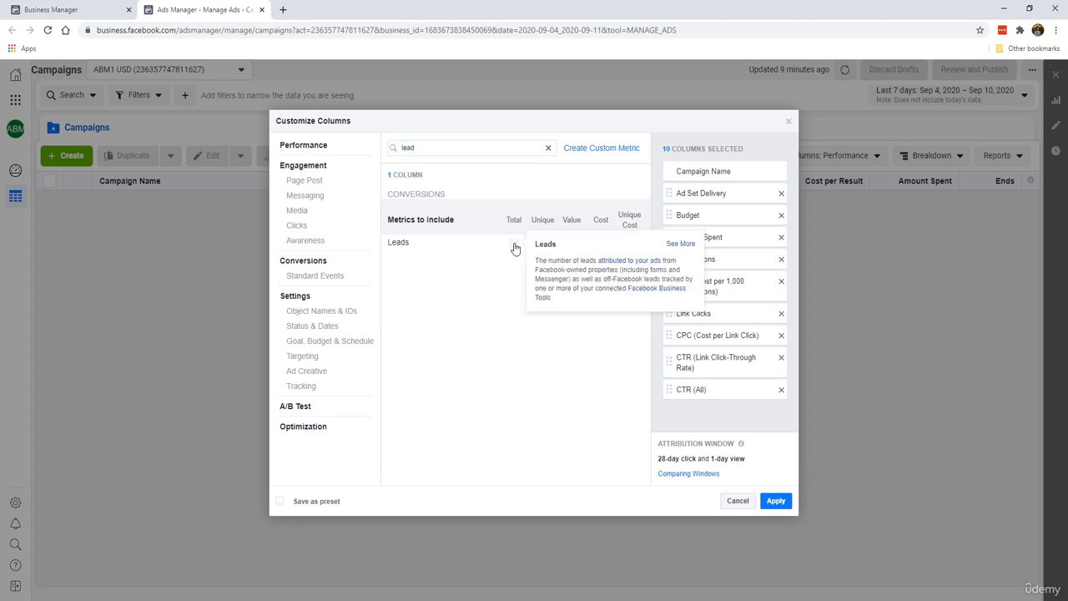
{"action": "left_click", "coordinate": [601, 242]}
Step: Exclude the Website Leads, Offline Leads and On-Facebook Leads breakdowns from the selected Leads column
{"action": "scroll", "coordinate": [698, 269], "scroll_direction": "down", "scroll_amount": 1}
{"action": "scroll", "coordinate": [698, 269], "scroll_direction": "down", "scroll_amount": 2}
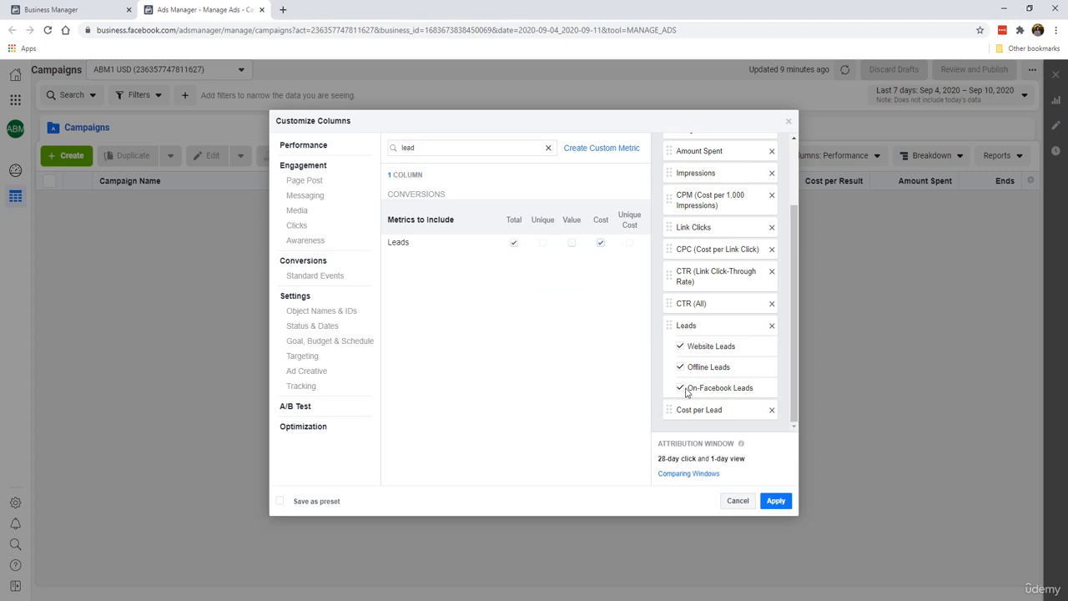
{"action": "left_click", "coordinate": [681, 347]}
{"action": "left_click", "coordinate": [680, 367]}
{"action": "left_click", "coordinate": [681, 388]}
Step: Review the full list of selected columns from Campaign Name to Cost per Lead
{"action": "scroll", "coordinate": [714, 334], "scroll_direction": "up", "scroll_amount": 2}
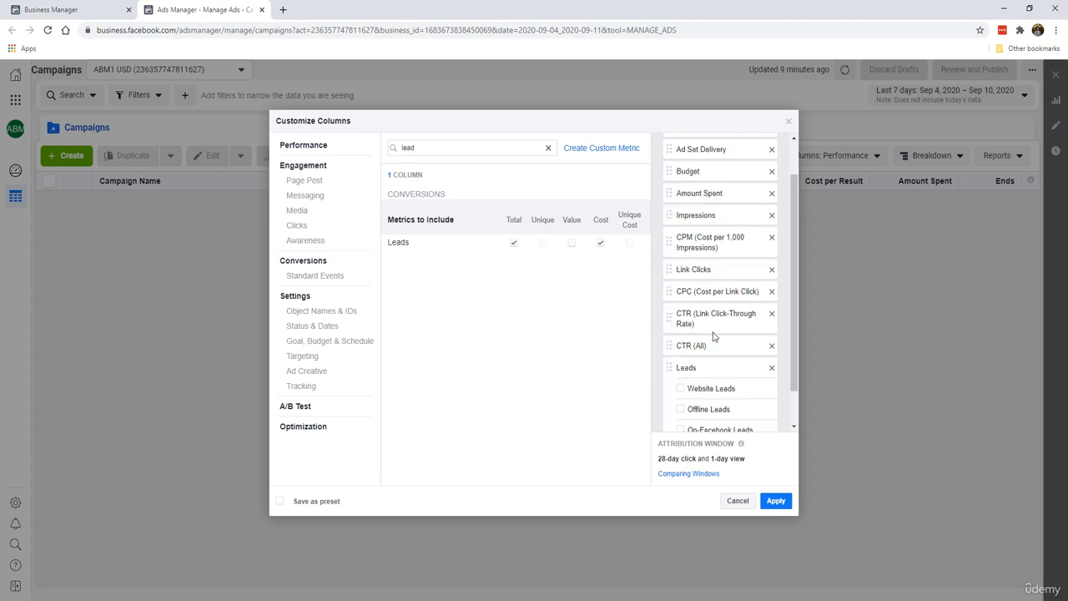
{"action": "scroll", "coordinate": [734, 333], "scroll_direction": "down", "scroll_amount": 2}
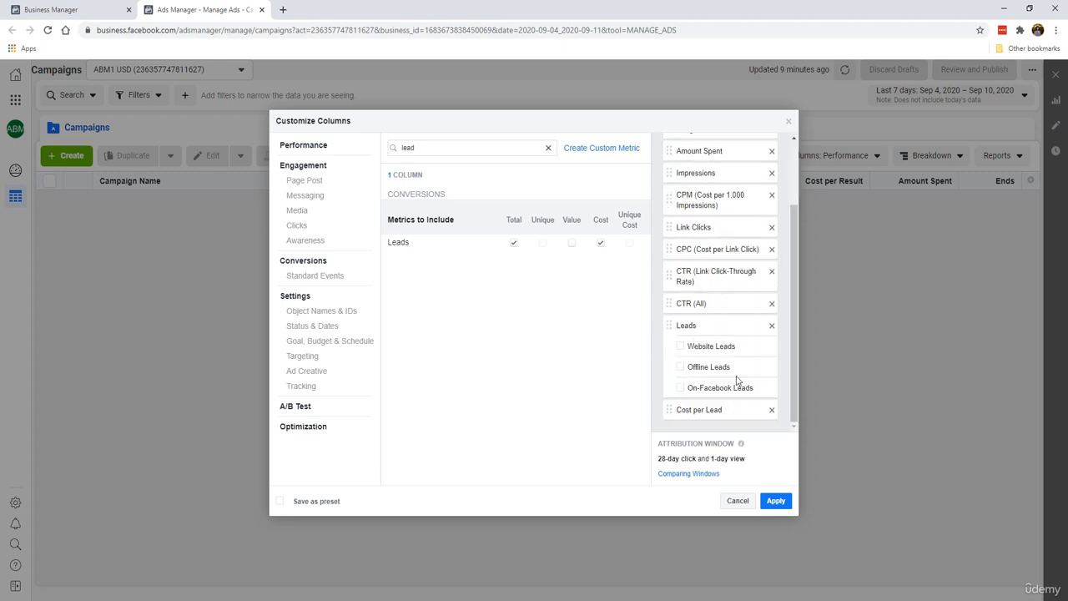
{"action": "scroll", "coordinate": [692, 251], "scroll_direction": "up", "scroll_amount": 2}
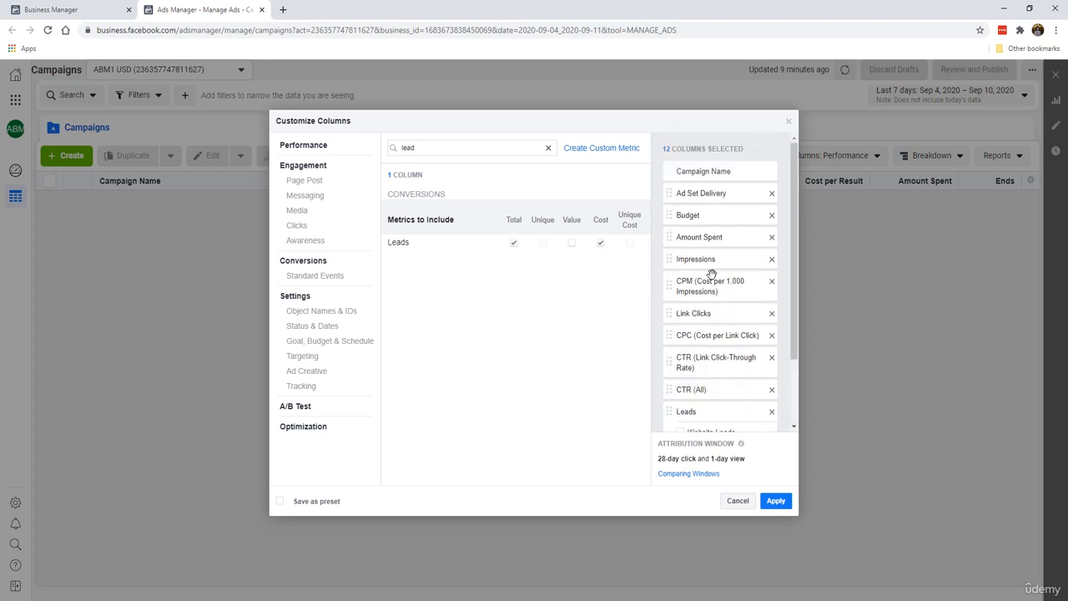
{"action": "scroll", "coordinate": [714, 282], "scroll_direction": "down", "scroll_amount": 2}
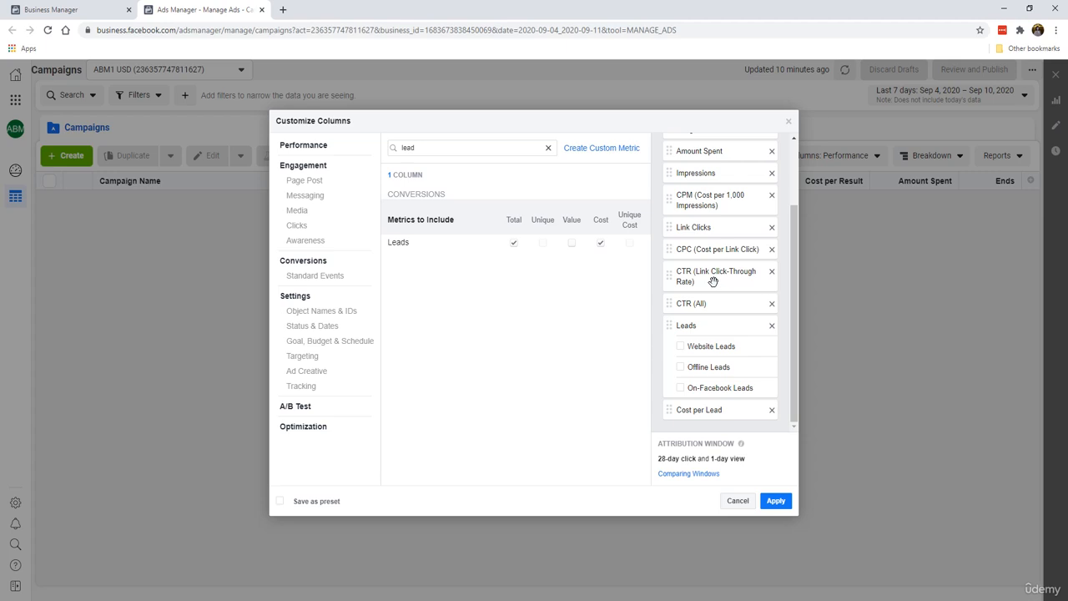
{"action": "scroll", "coordinate": [713, 282], "scroll_direction": "up", "scroll_amount": 2}
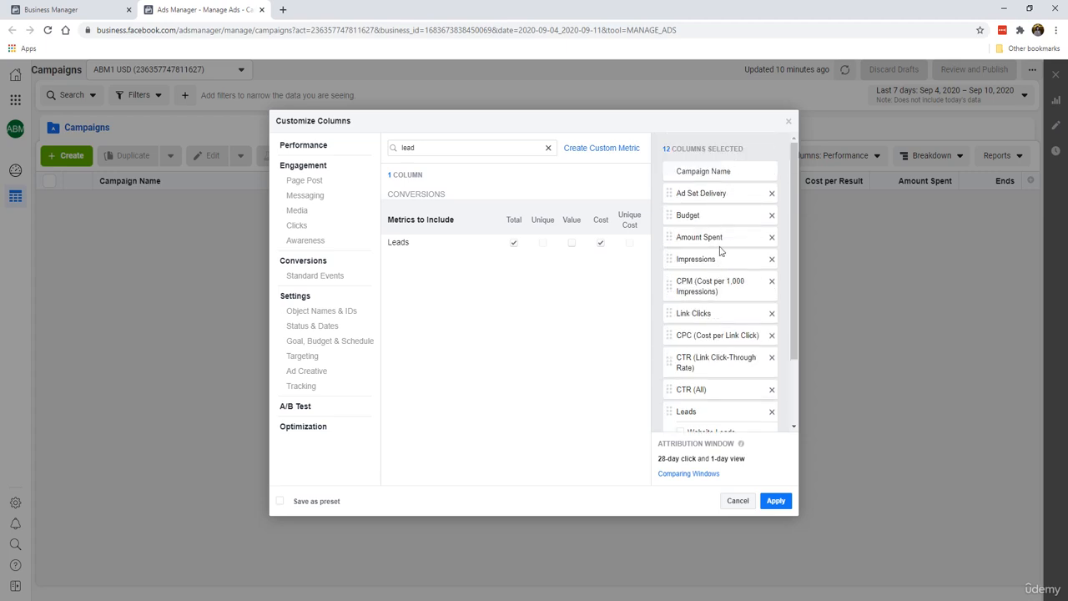
{"action": "scroll", "coordinate": [718, 251], "scroll_direction": "down", "scroll_amount": 2}
{"action": "scroll", "coordinate": [717, 251], "scroll_direction": "up", "scroll_amount": 2}
{"action": "scroll", "coordinate": [709, 216], "scroll_direction": "down", "scroll_amount": 2}
{"action": "scroll", "coordinate": [714, 318], "scroll_direction": "up", "scroll_amount": 2}
{"action": "scroll", "coordinate": [722, 237], "scroll_direction": "down", "scroll_amount": 2}
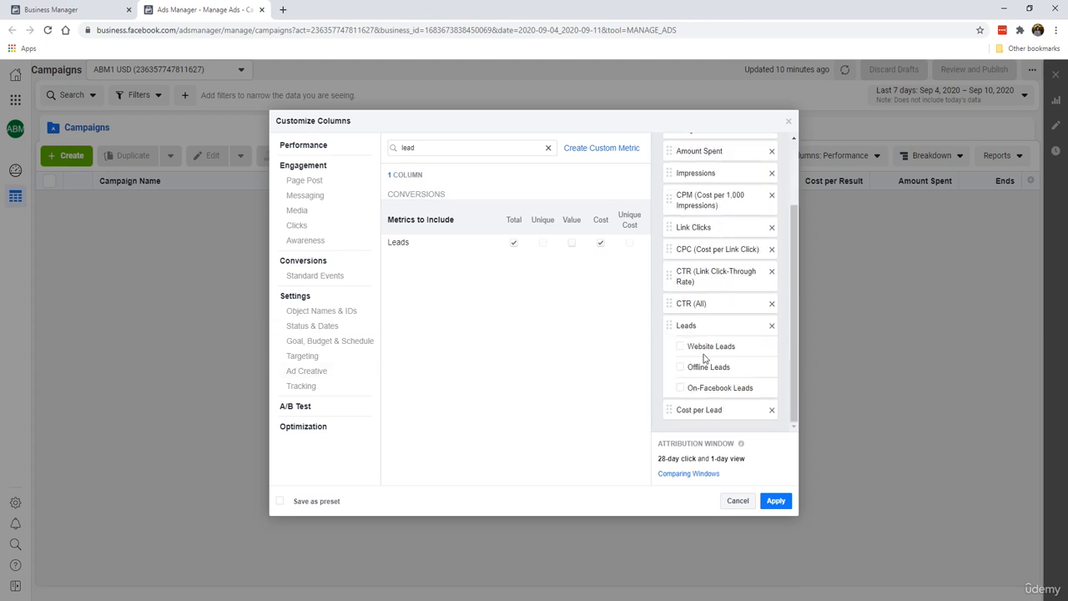
{"action": "scroll", "coordinate": [683, 268], "scroll_direction": "up", "scroll_amount": 2}
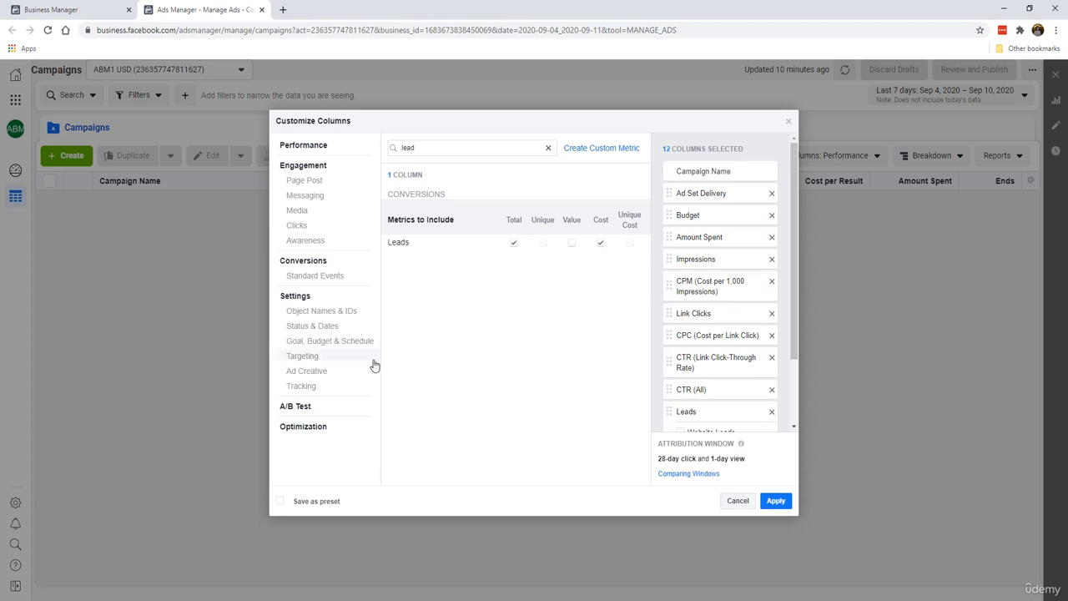
Step: Save the selected columns as a preset named Lead Gen and apply it to the campaigns table
{"action": "left_click", "coordinate": [326, 504]}
{"action": "left_click", "coordinate": [372, 504]}
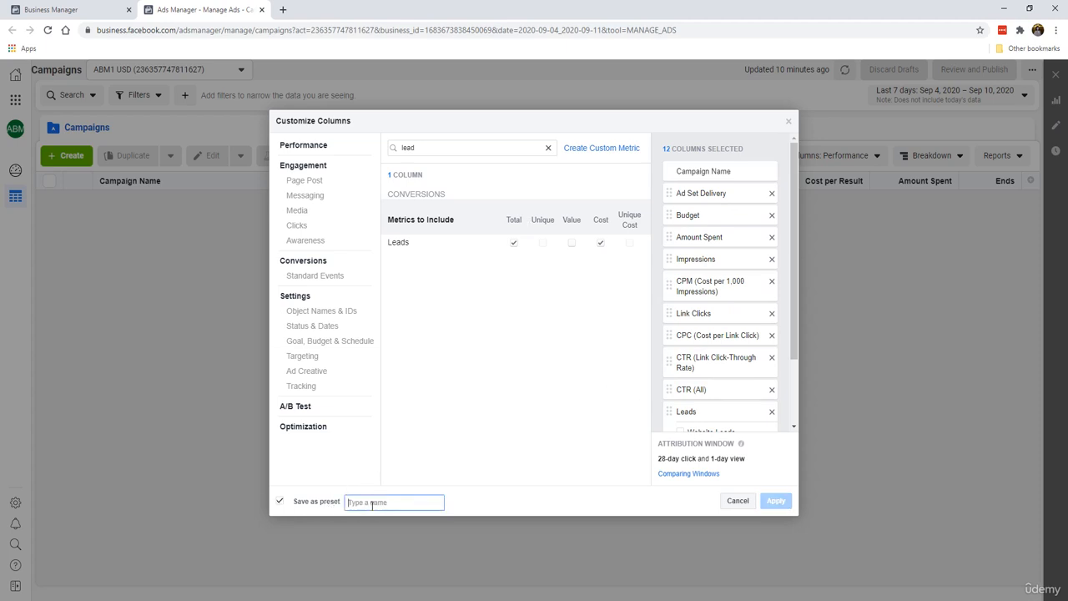
{"action": "type", "text": "L"}
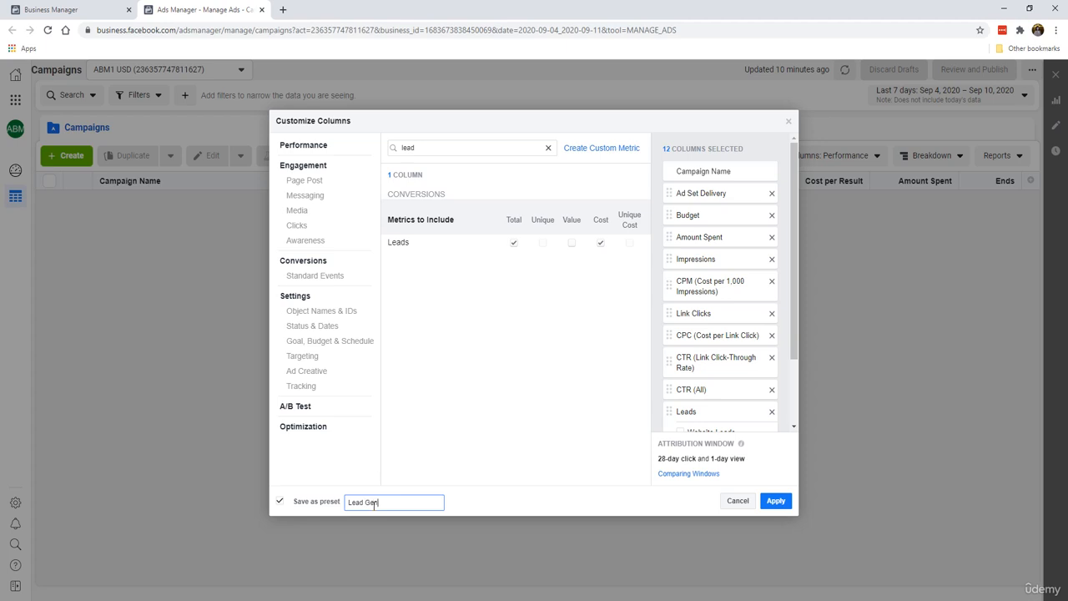
{"action": "type", "text": "ead Gen"}
{"action": "scroll", "coordinate": [697, 401], "scroll_direction": "down", "scroll_amount": 2}
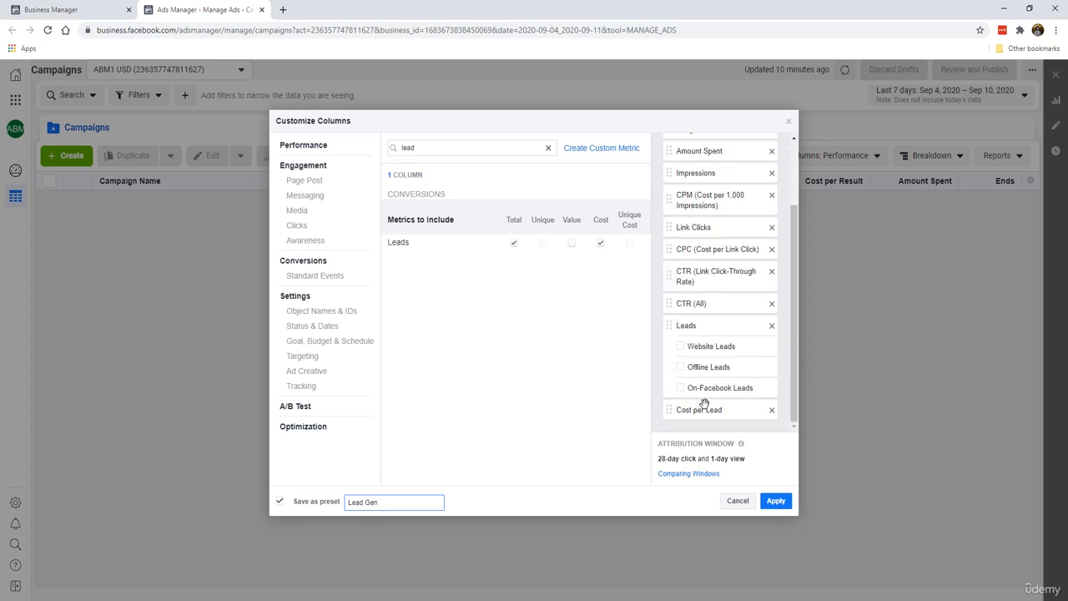
{"action": "left_click", "coordinate": [768, 504]}
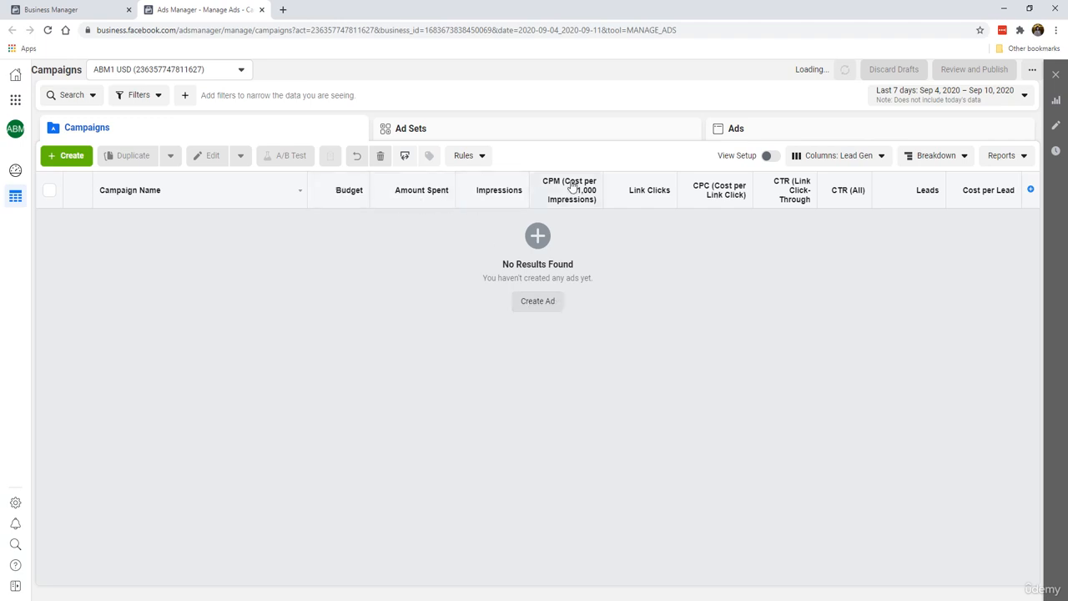
Step: Set the Lead Gen column preset as the default and reload the page
{"action": "mouse_move", "coordinate": [572, 186]}
{"action": "mouse_move", "coordinate": [792, 204]}
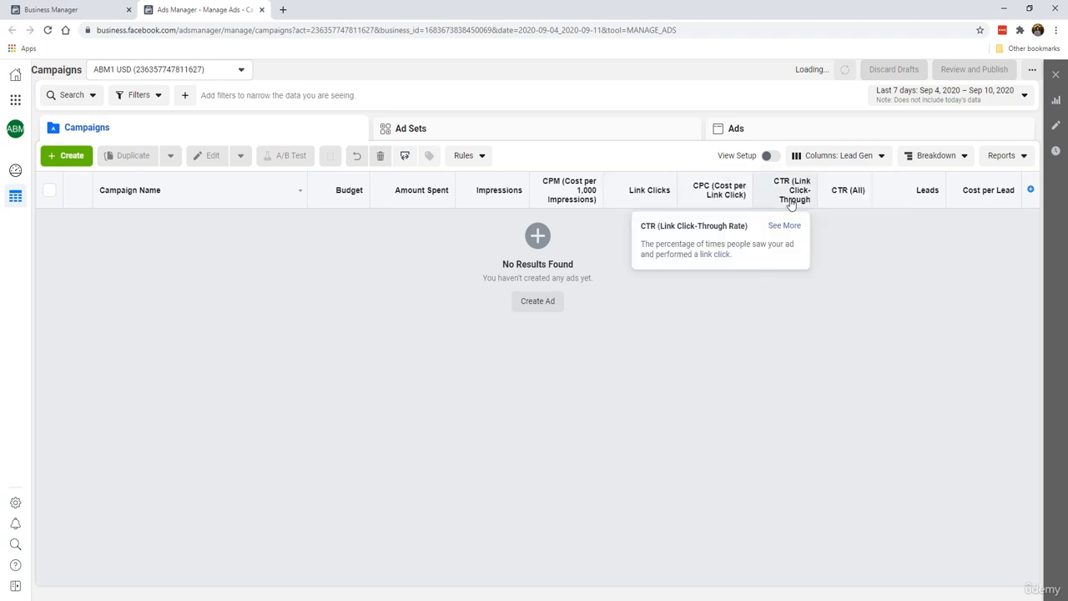
{"action": "left_click", "coordinate": [855, 161]}
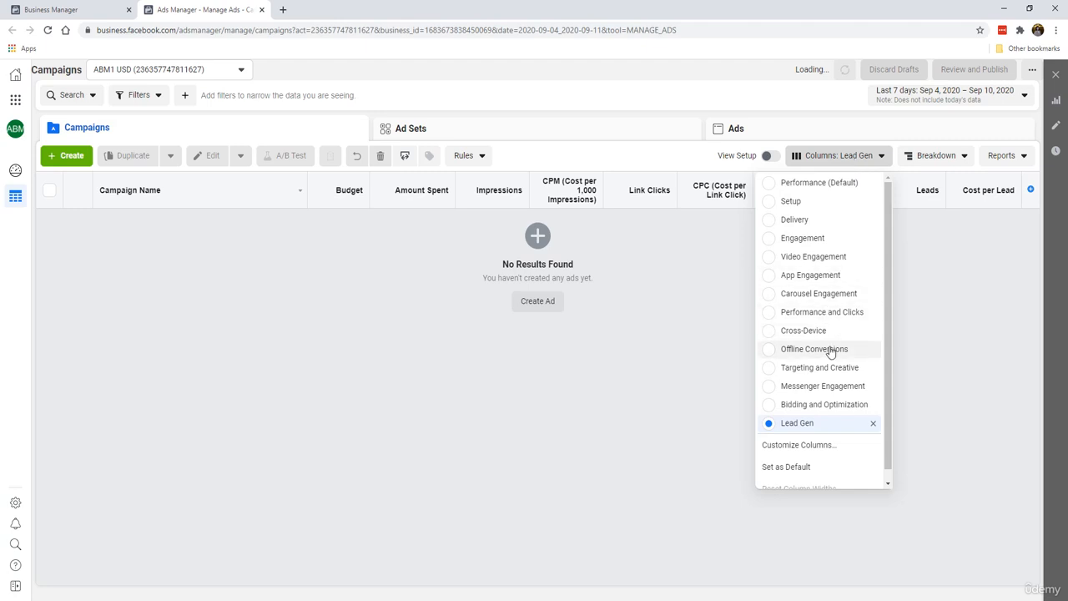
{"action": "scroll", "coordinate": [820, 457], "scroll_direction": "down", "scroll_amount": 1}
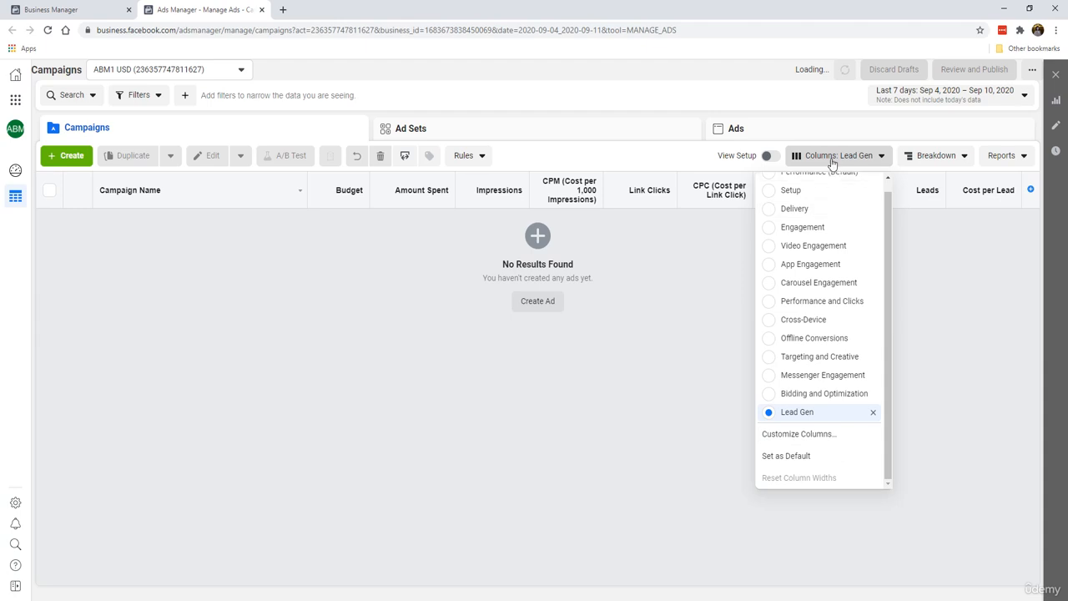
{"action": "left_click", "coordinate": [797, 465]}
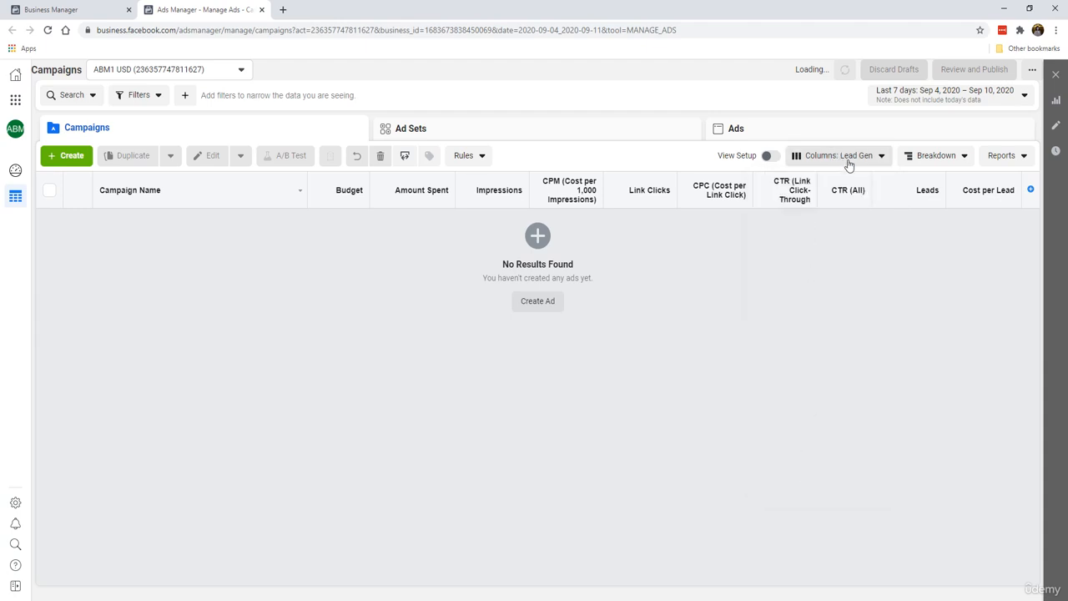
{"action": "left_click", "coordinate": [48, 30]}
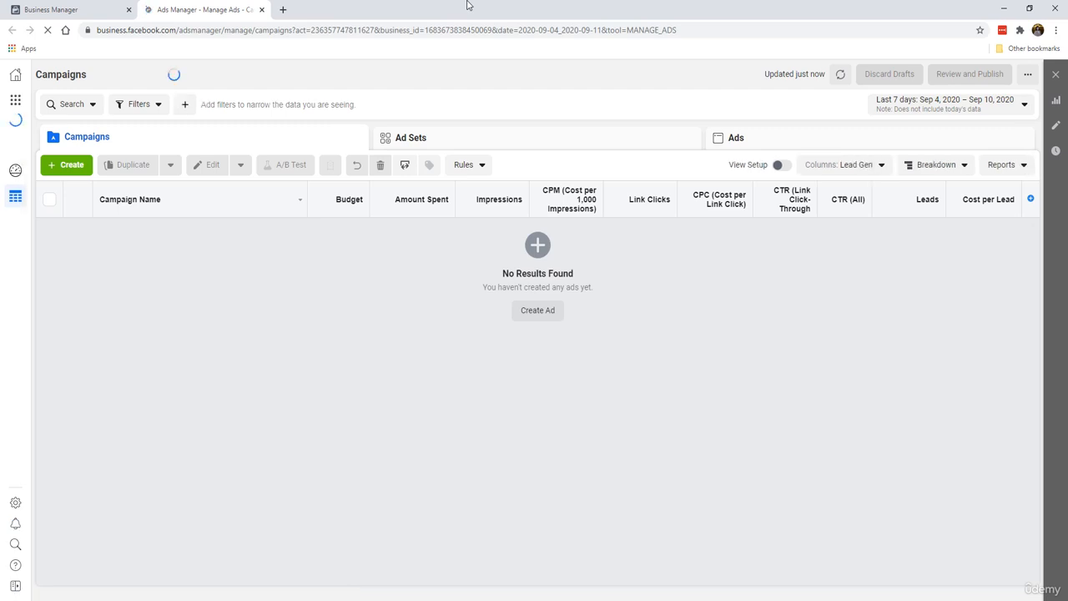
Step: Switch the campaigns table to the Performance columns and back to the Lead Gen preset
{"action": "left_click", "coordinate": [868, 166]}
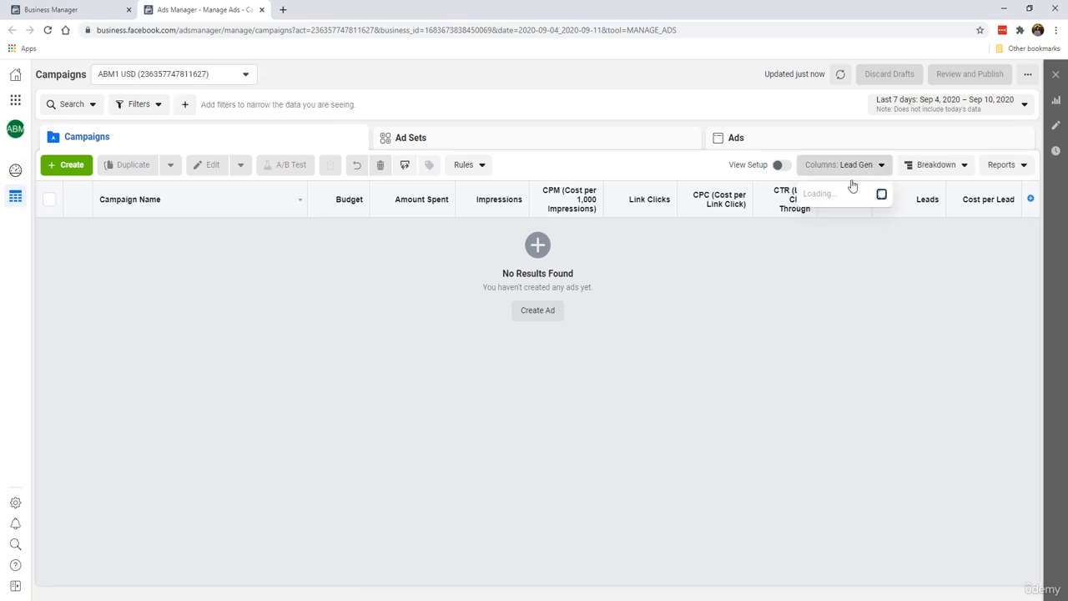
{"action": "left_click", "coordinate": [853, 169]}
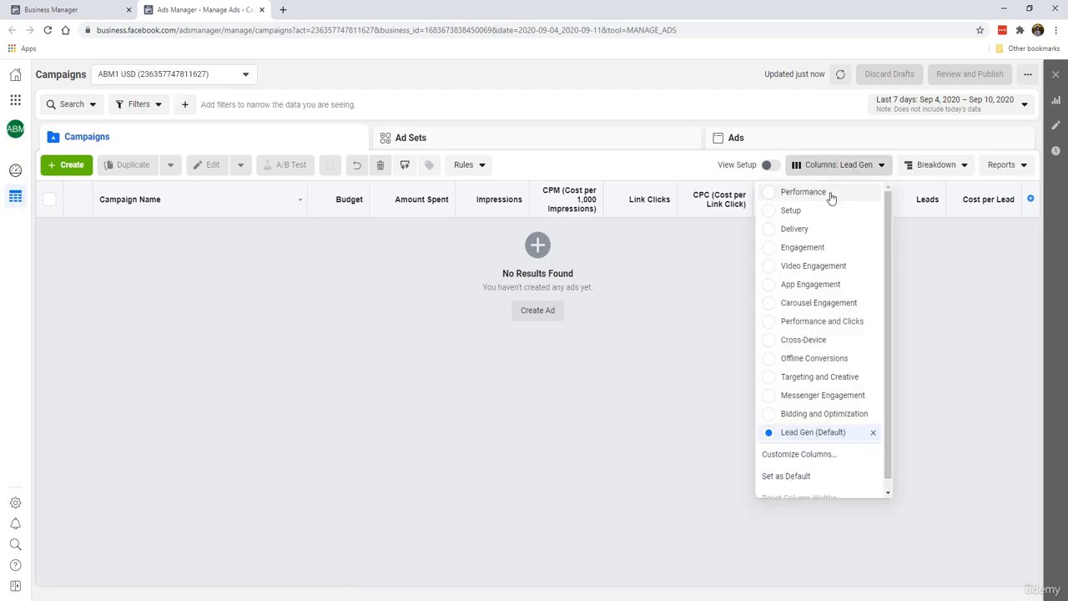
{"action": "left_click", "coordinate": [830, 194]}
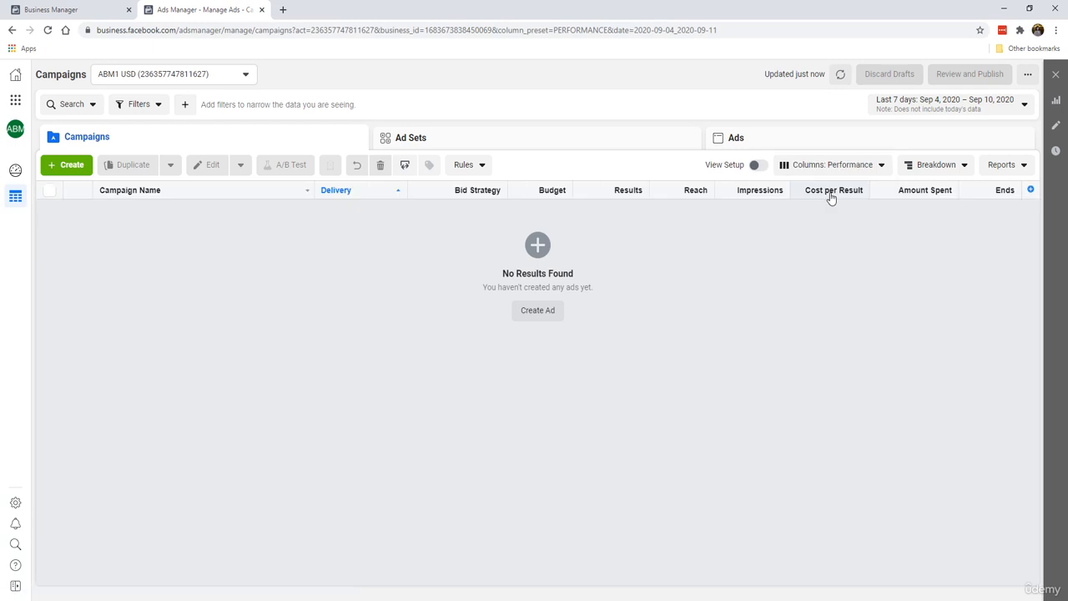
{"action": "left_click", "coordinate": [832, 167]}
{"action": "scroll", "coordinate": [804, 370], "scroll_direction": "down", "scroll_amount": 1}
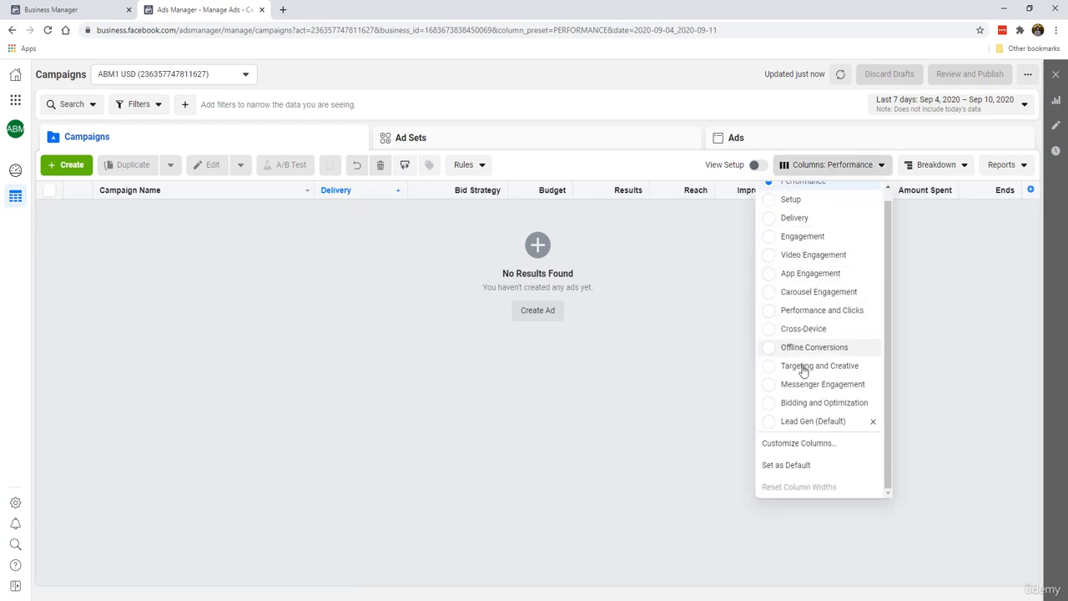
{"action": "left_click", "coordinate": [803, 422]}
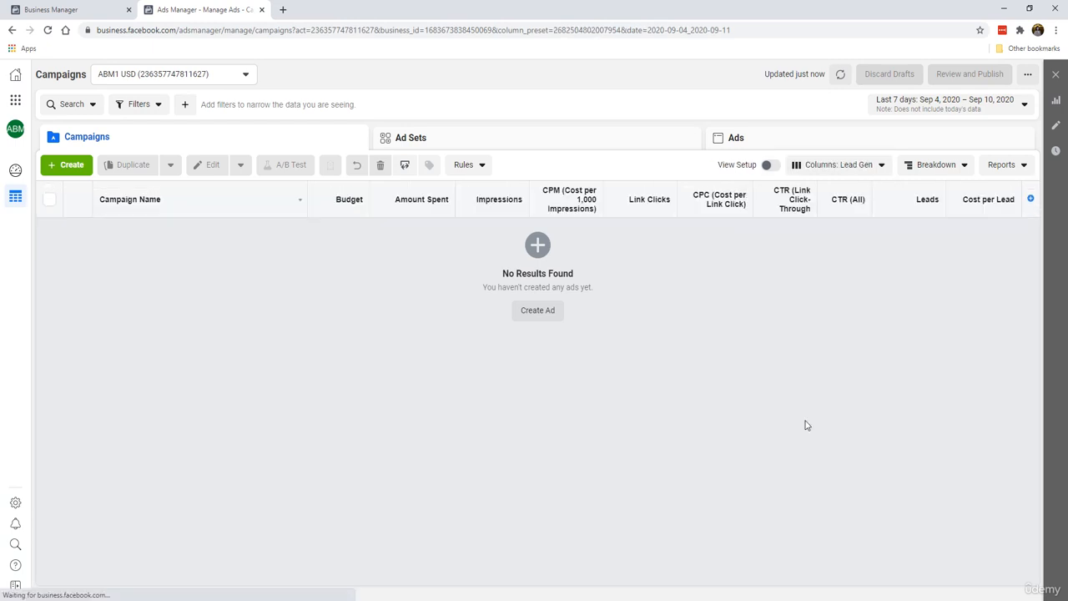
Step: Open the column customization for the Lead Gen preset, review its selected columns and close it without changes
{"action": "left_click", "coordinate": [838, 172]}
{"action": "scroll", "coordinate": [818, 351], "scroll_direction": "down", "scroll_amount": 1}
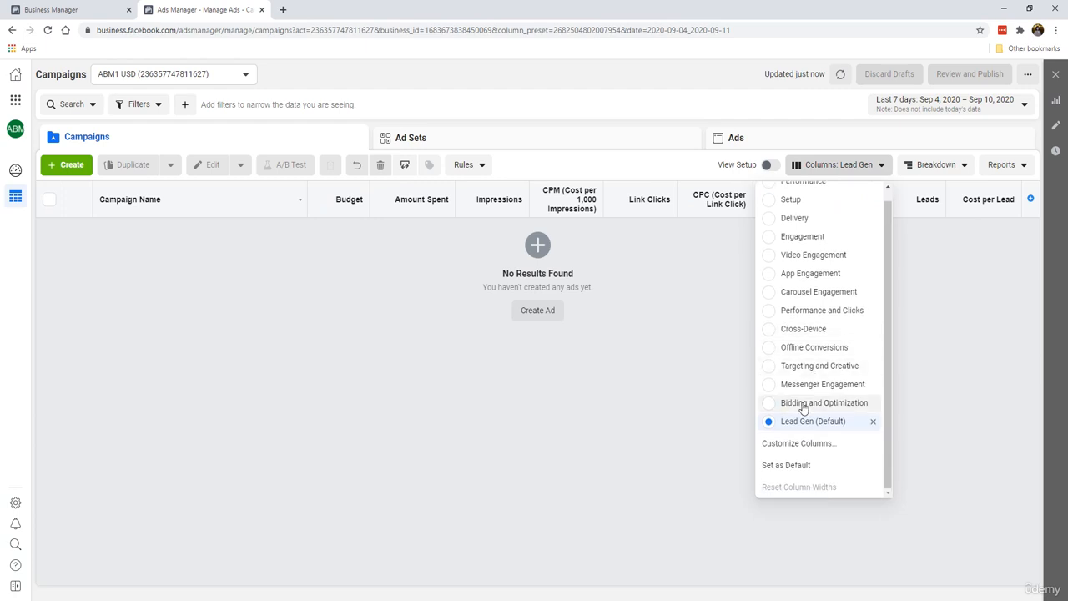
{"action": "left_click", "coordinate": [780, 444]}
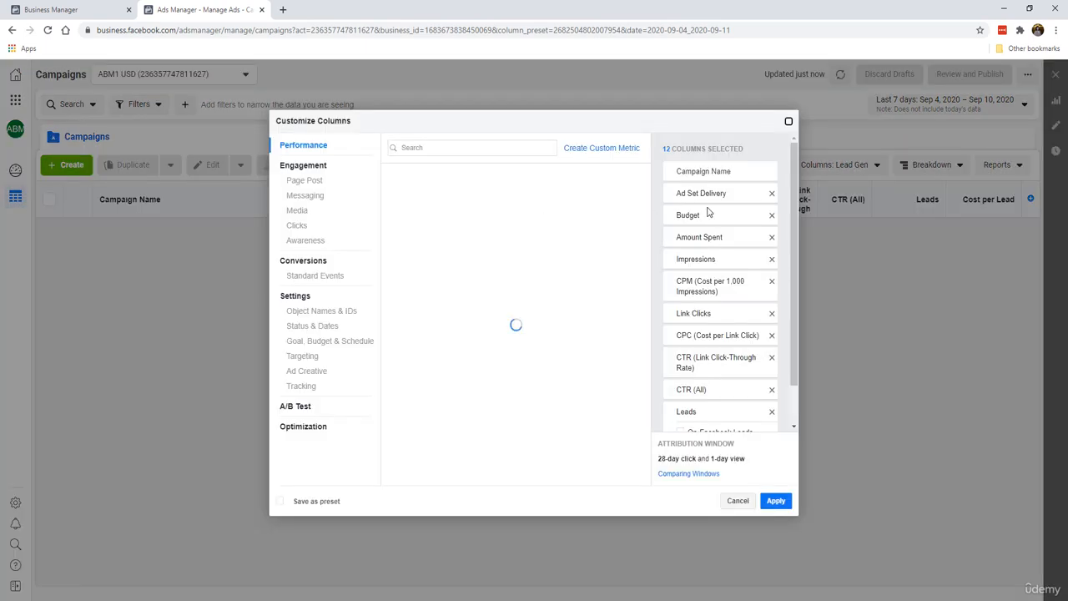
{"action": "scroll", "coordinate": [727, 229], "scroll_direction": "down", "scroll_amount": 2}
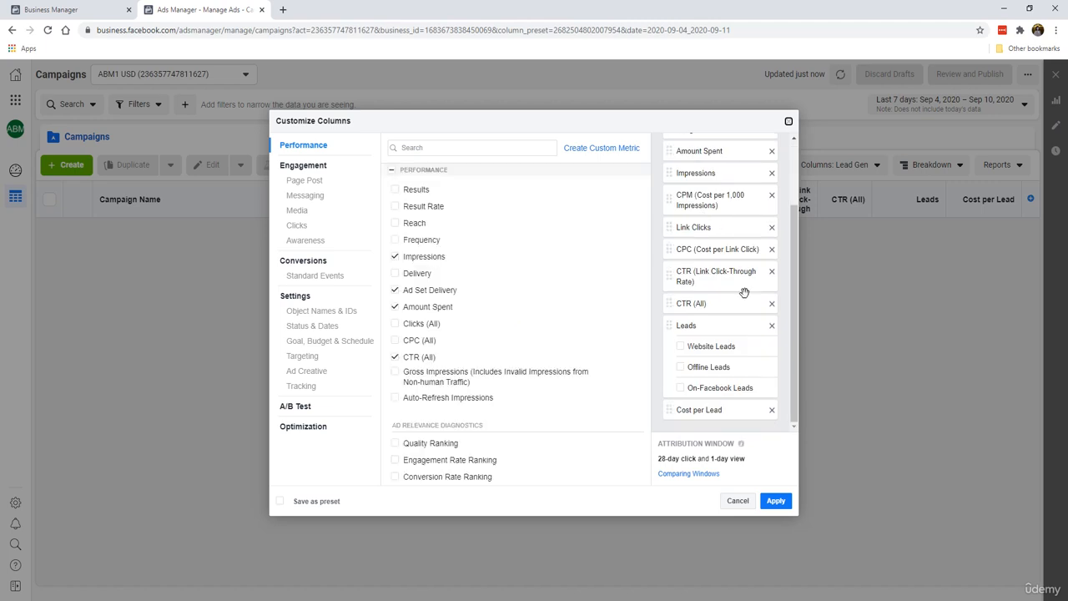
{"action": "scroll", "coordinate": [709, 200], "scroll_direction": "up", "scroll_amount": 3}
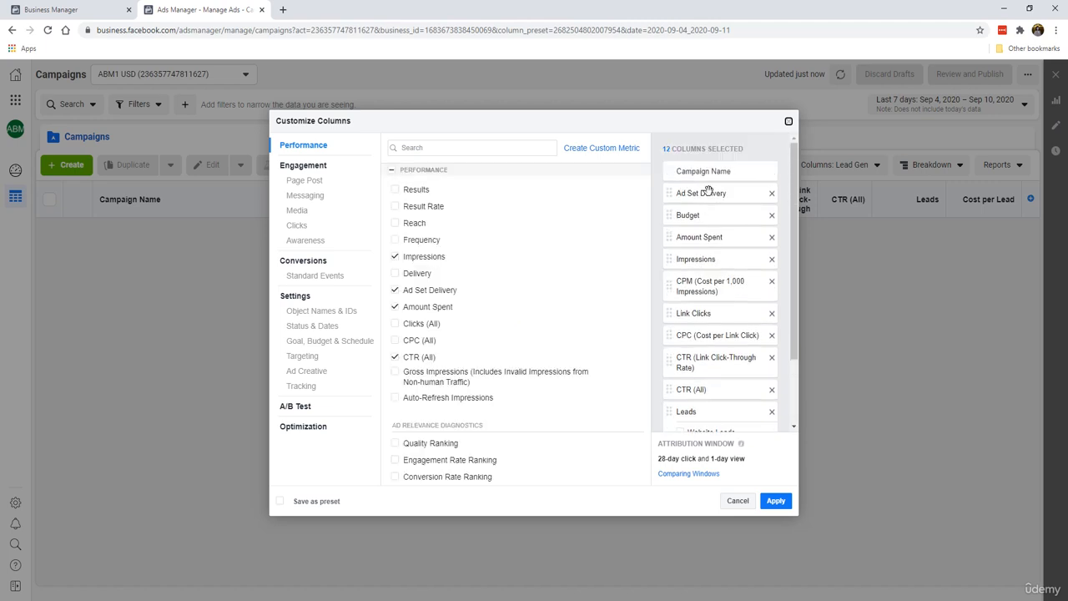
{"action": "scroll", "coordinate": [734, 376], "scroll_direction": "down", "scroll_amount": 3}
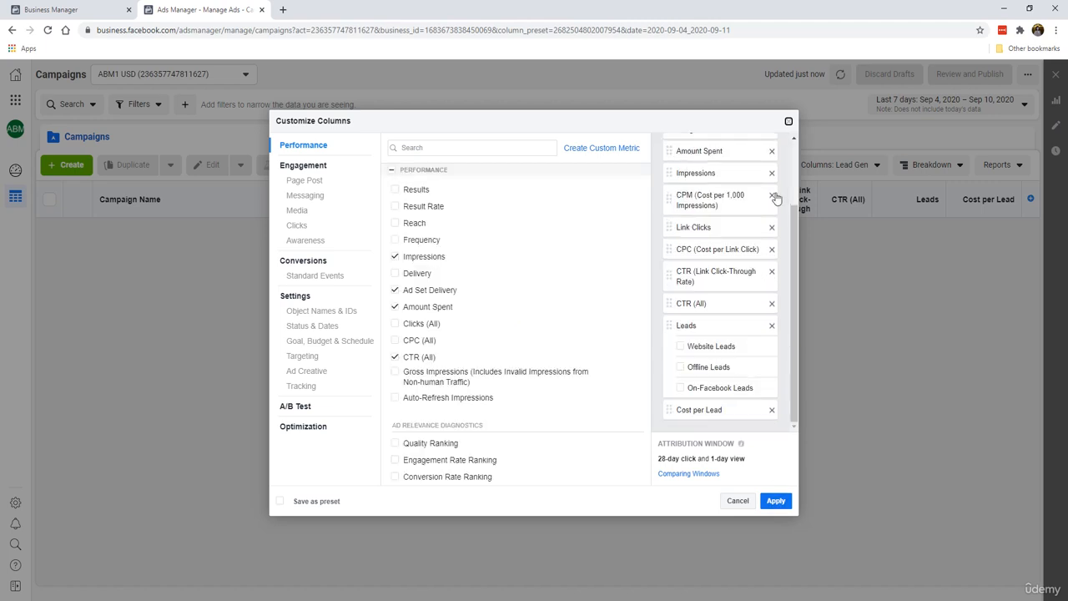
{"action": "left_click", "coordinate": [789, 123]}
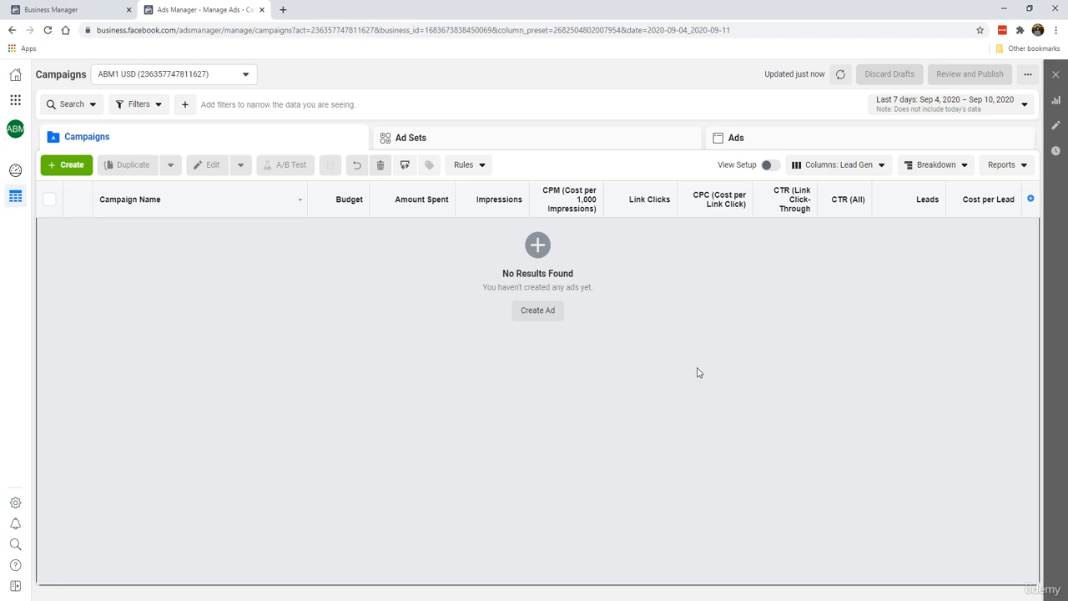